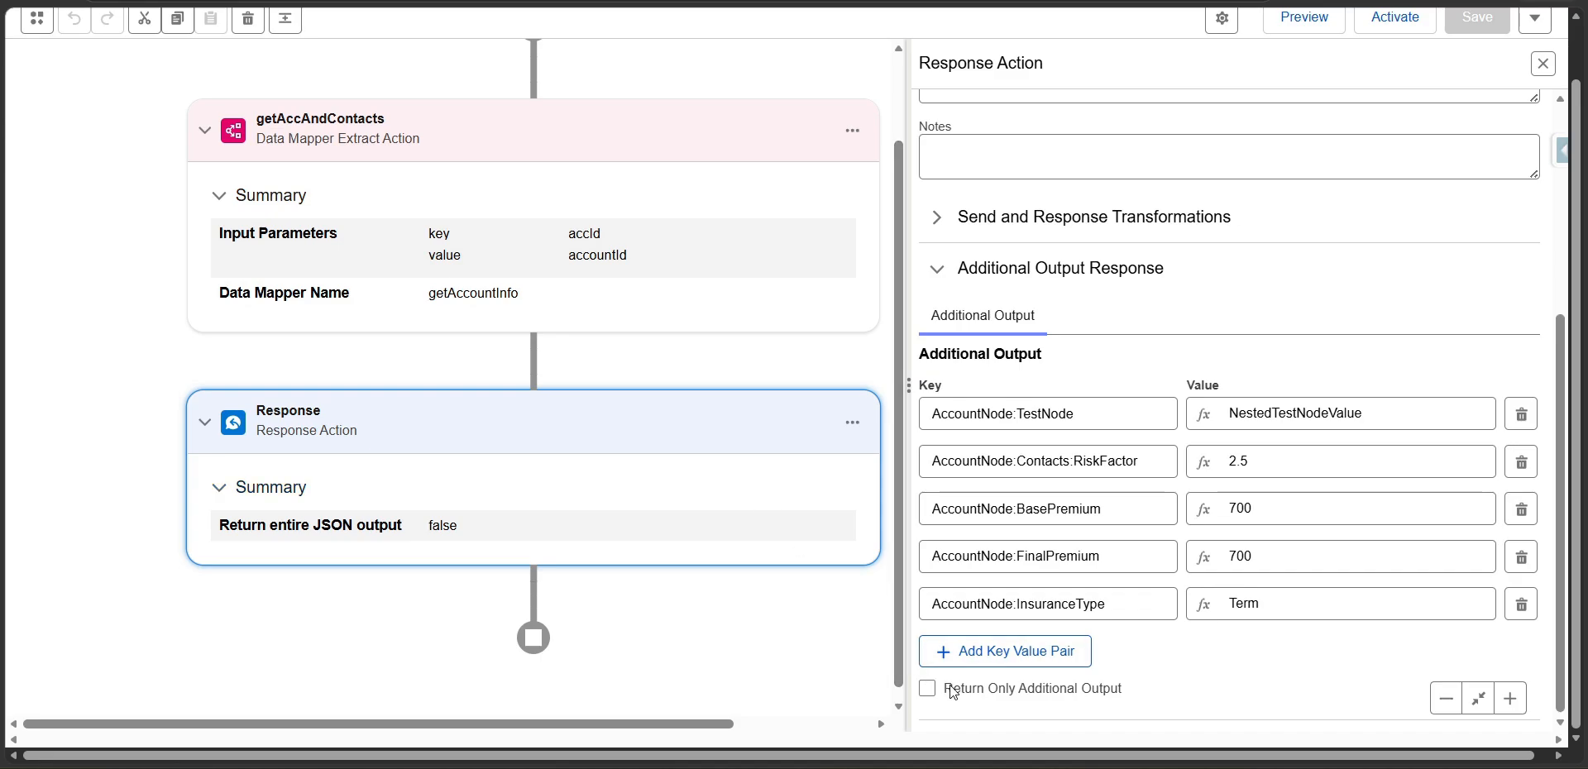
Review the Response action's Additional Output key-value pairs, including the nested AccountNode:TestNode and AccountNode:Contacts:RiskFactor keys, and the Return Only Additional Output option.
drag(953, 692, 1106, 702)
click(1143, 699)
click(1109, 415)
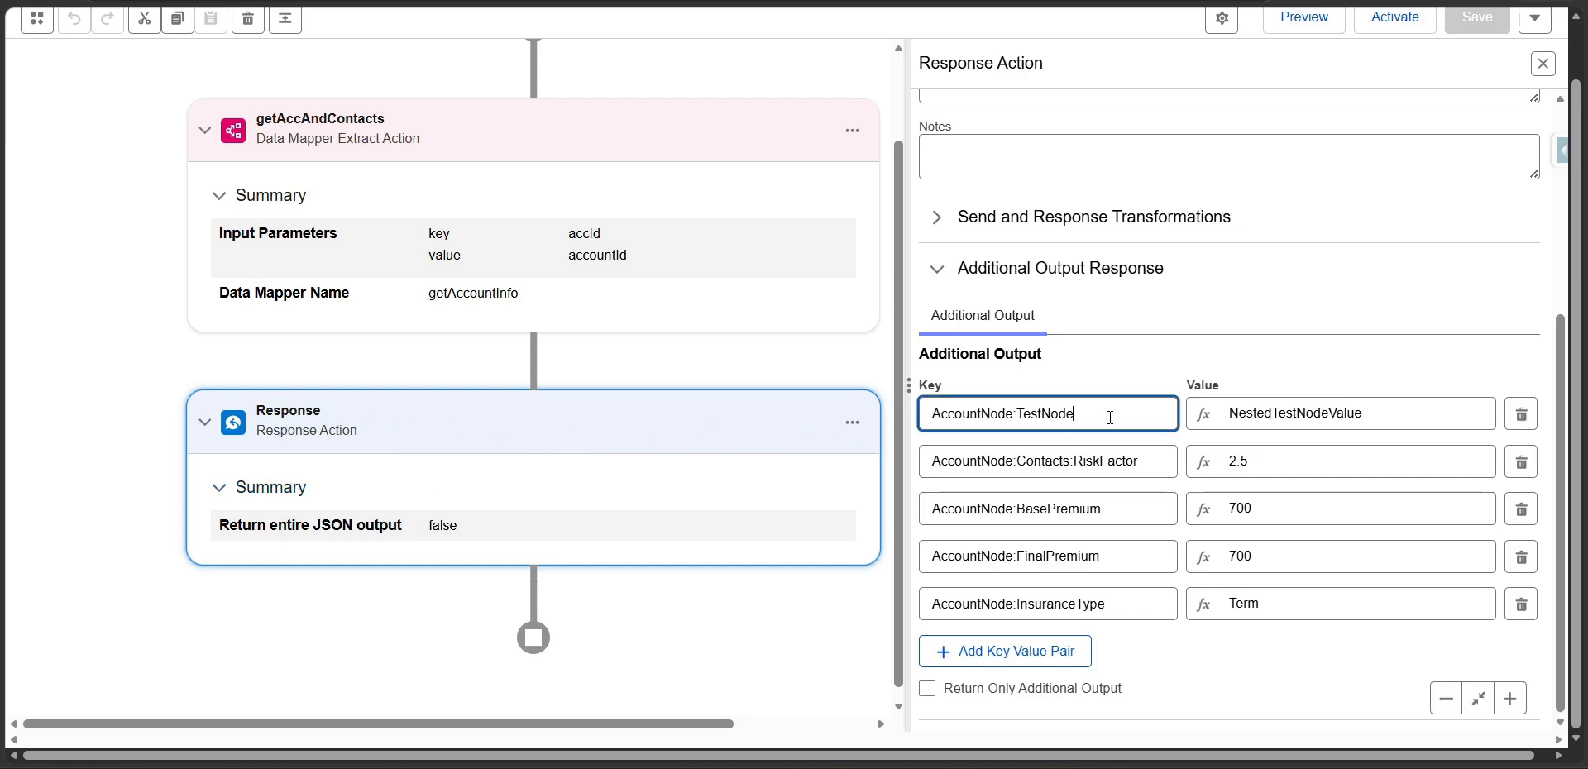
key(ctrl+a)
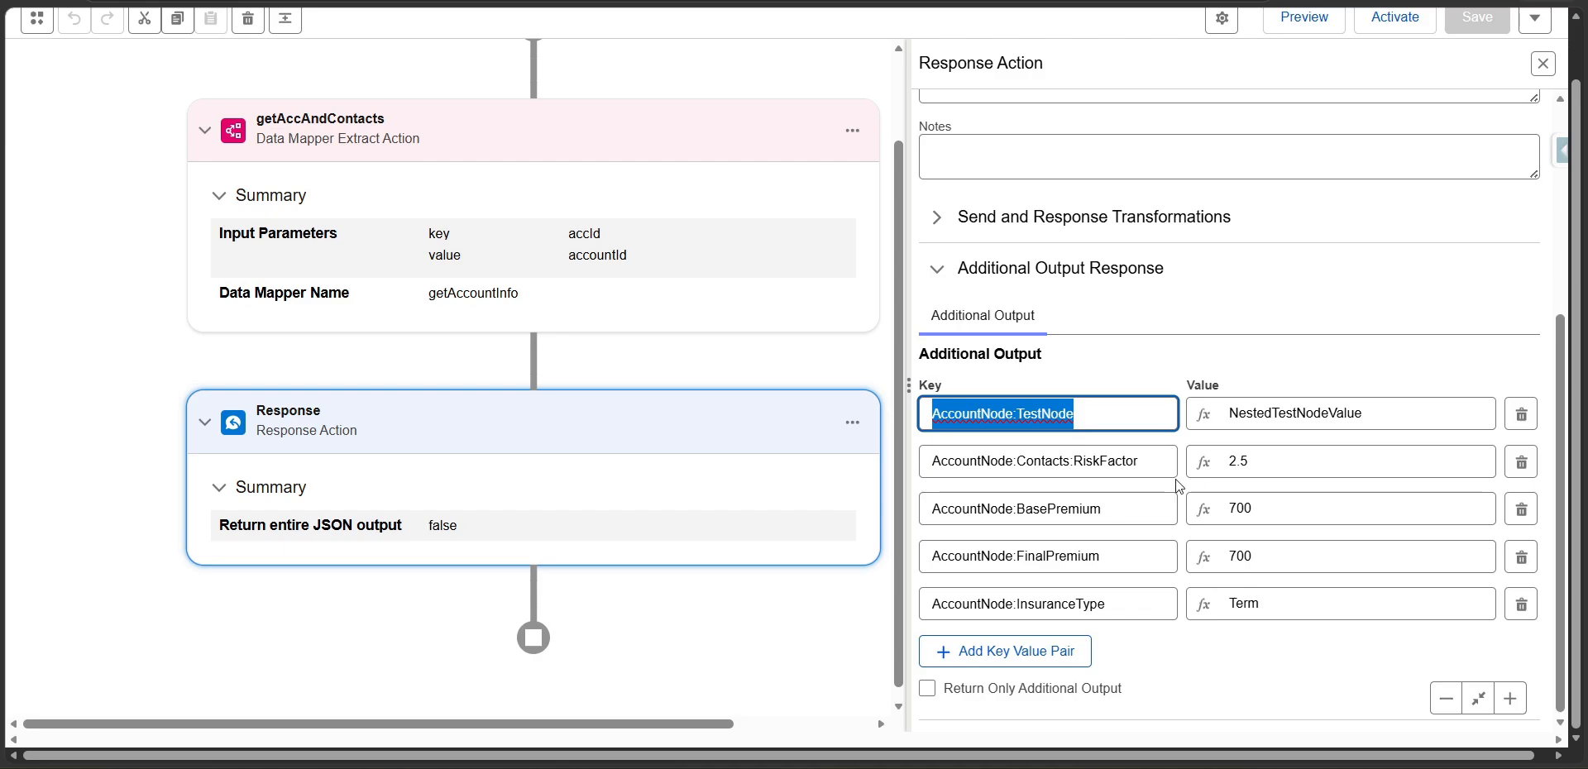
drag(1158, 462, 929, 456)
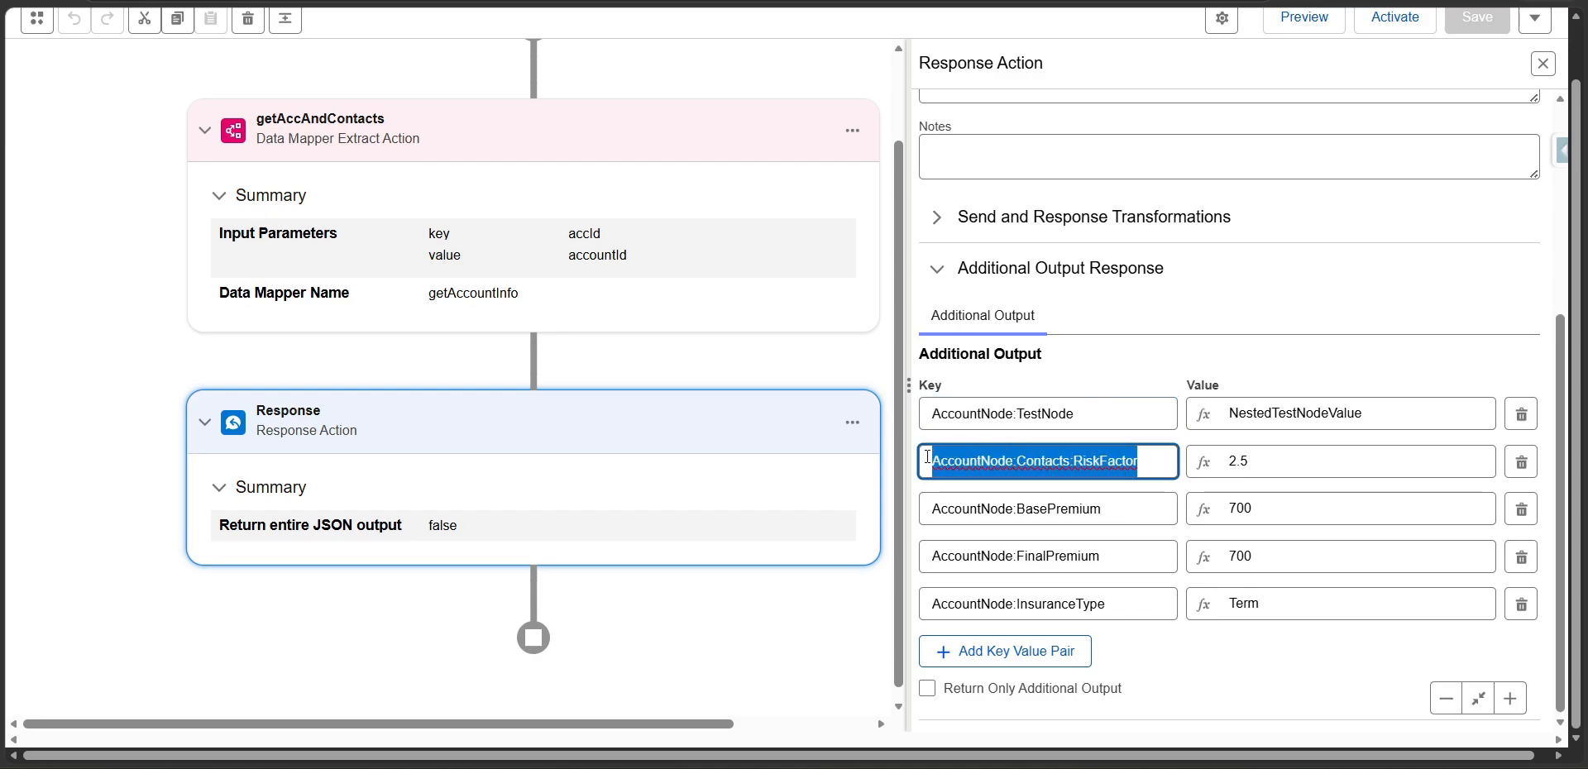
double_click(1059, 462)
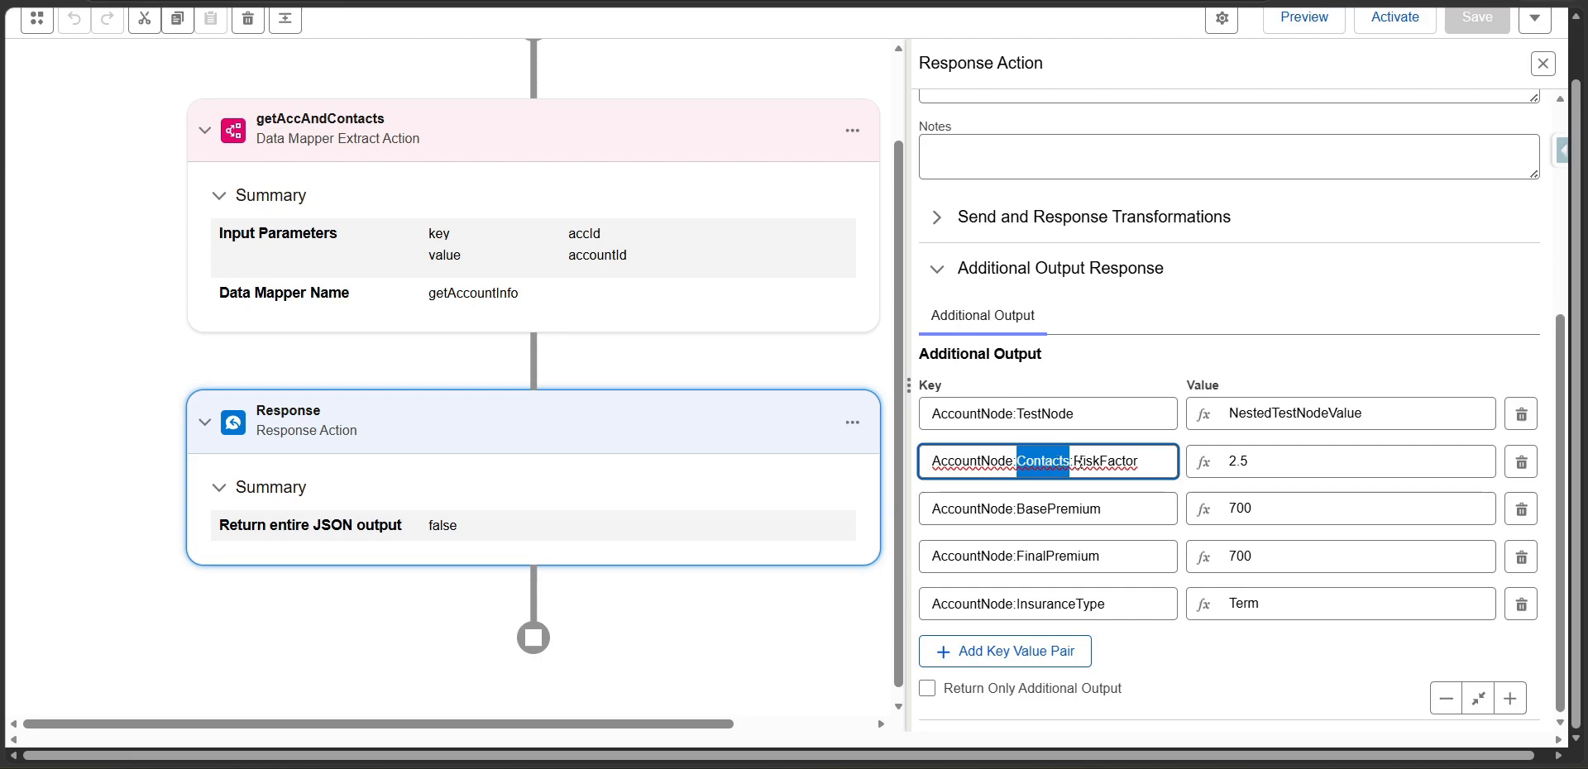
drag(1079, 460, 1142, 456)
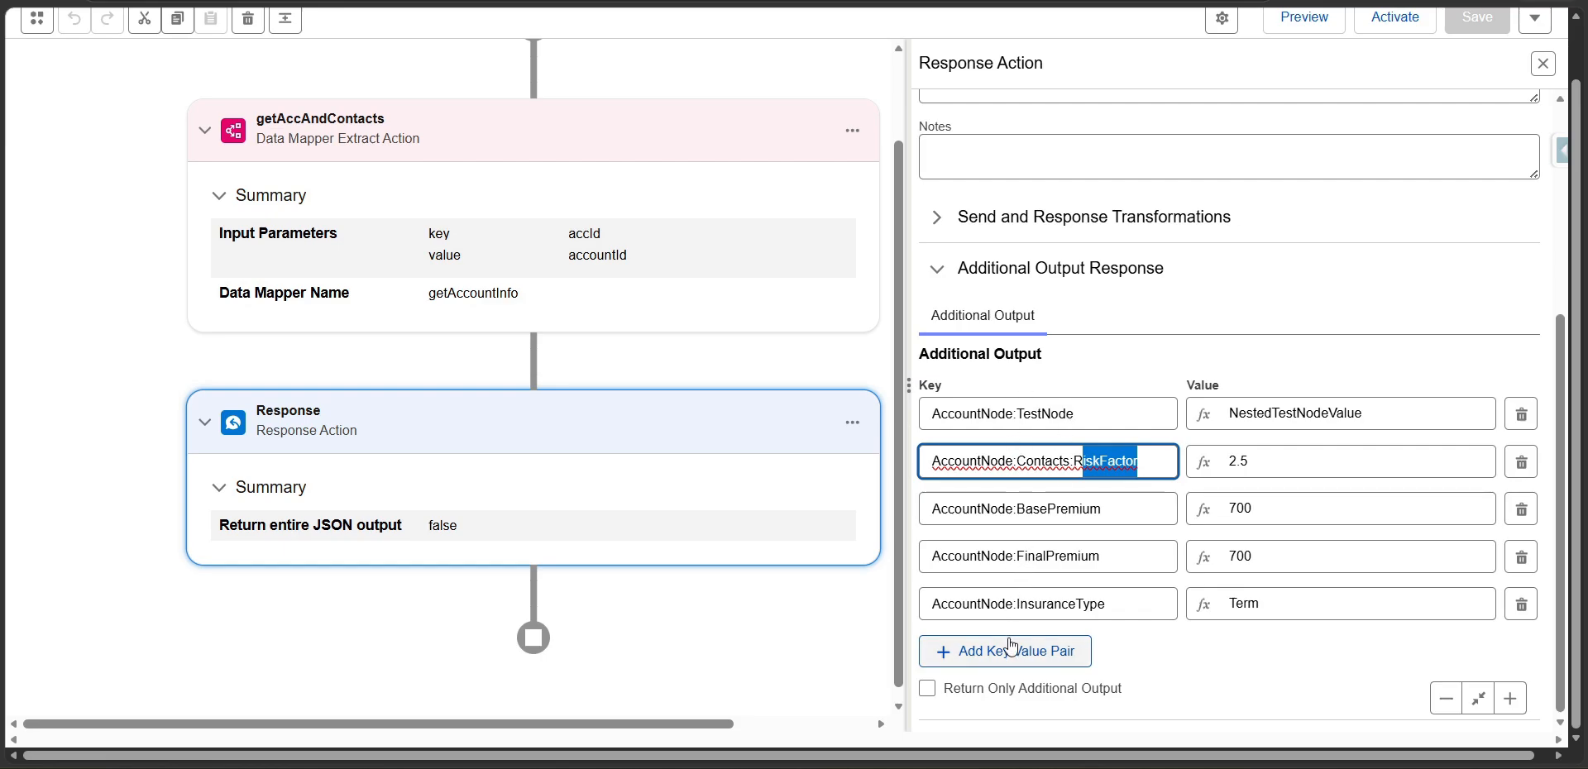
scroll(1152, 510, up, 1)
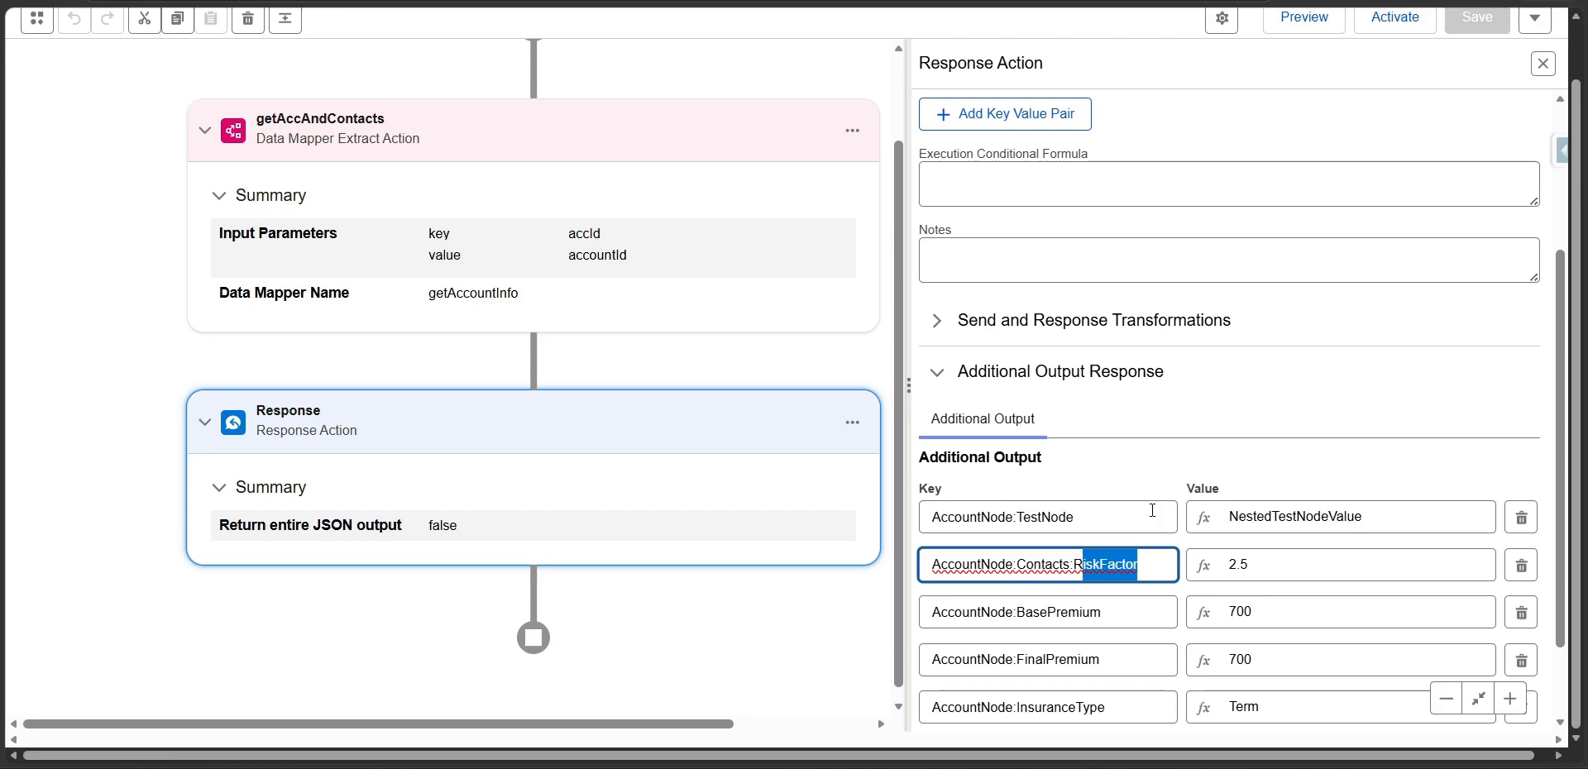
scroll(1157, 612, down, 2)
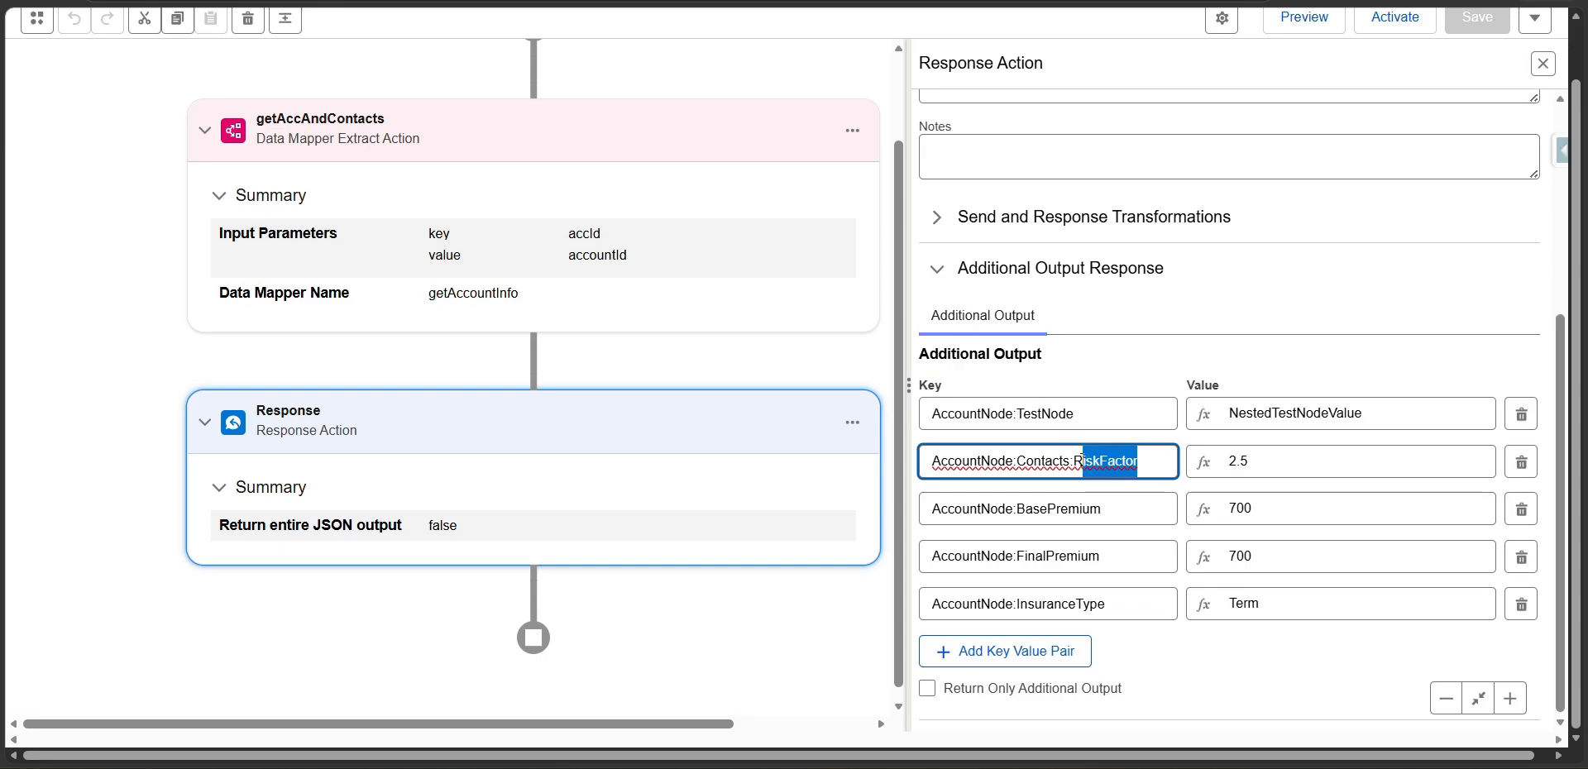
Inspect the getAccAndContacts data mapper extract action's settings and its input parameter.
click(1304, 20)
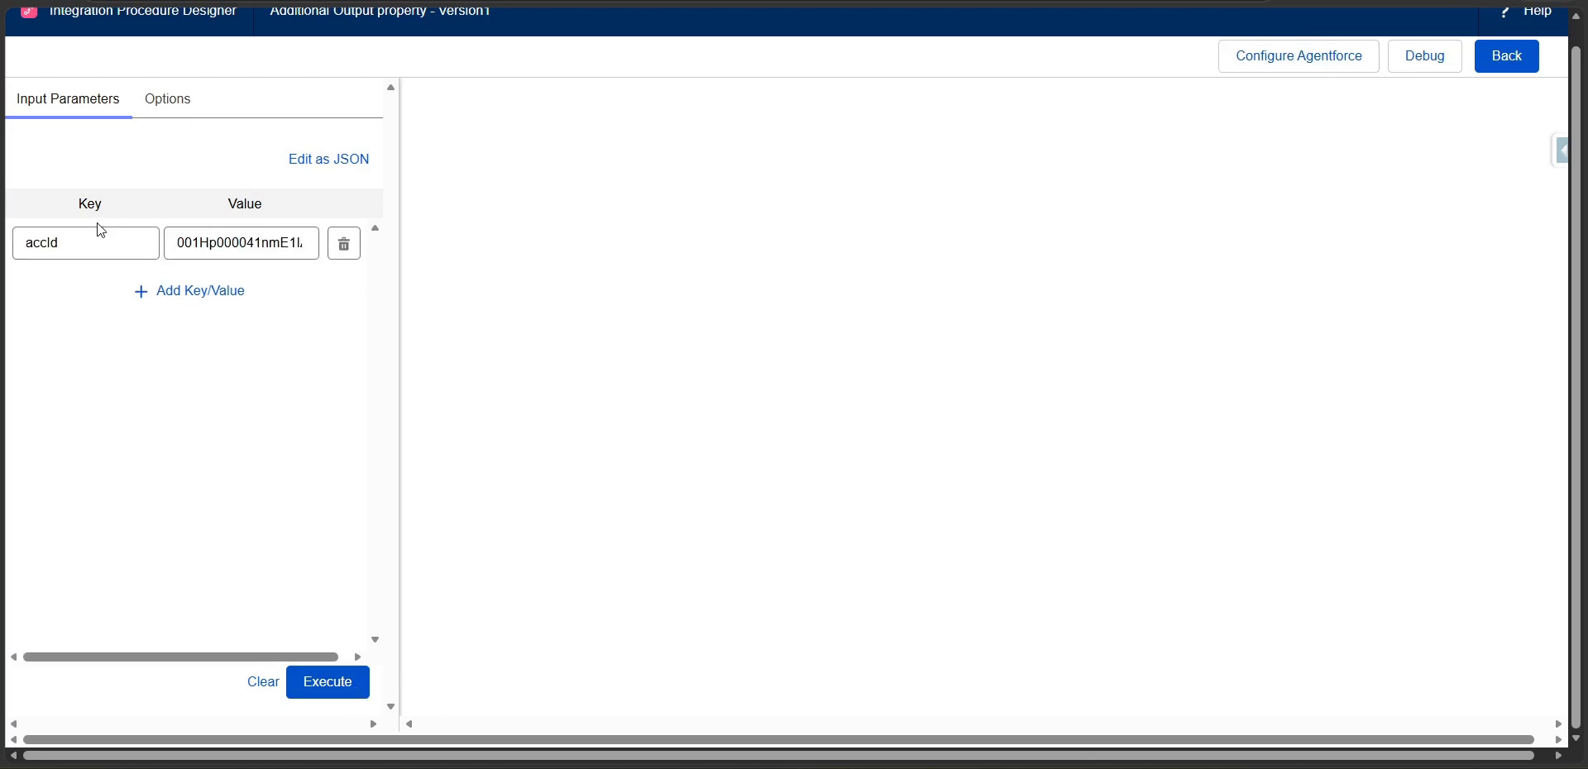
click(1507, 55)
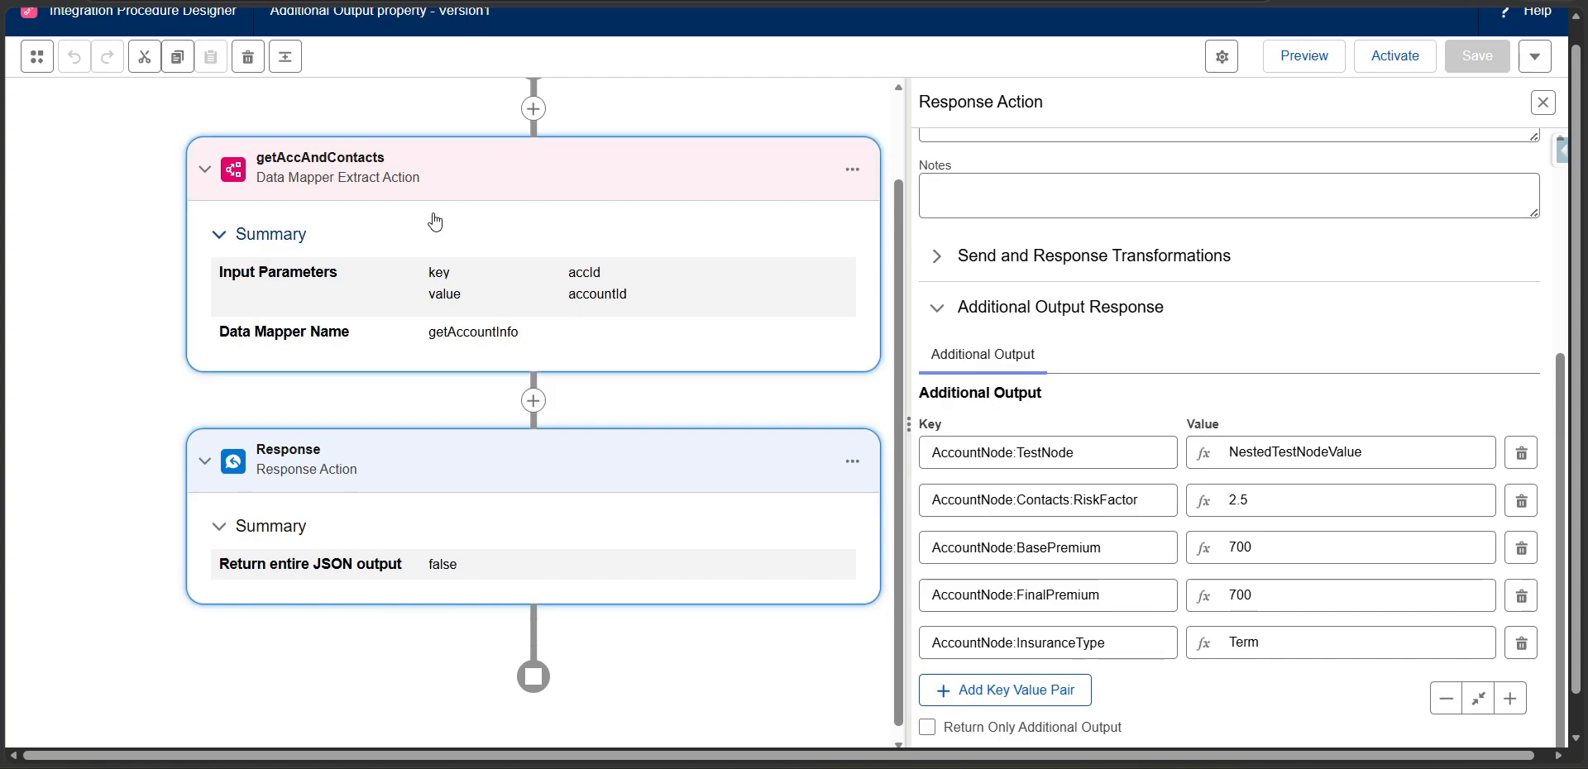
click(484, 167)
scroll(1241, 321, up, 5)
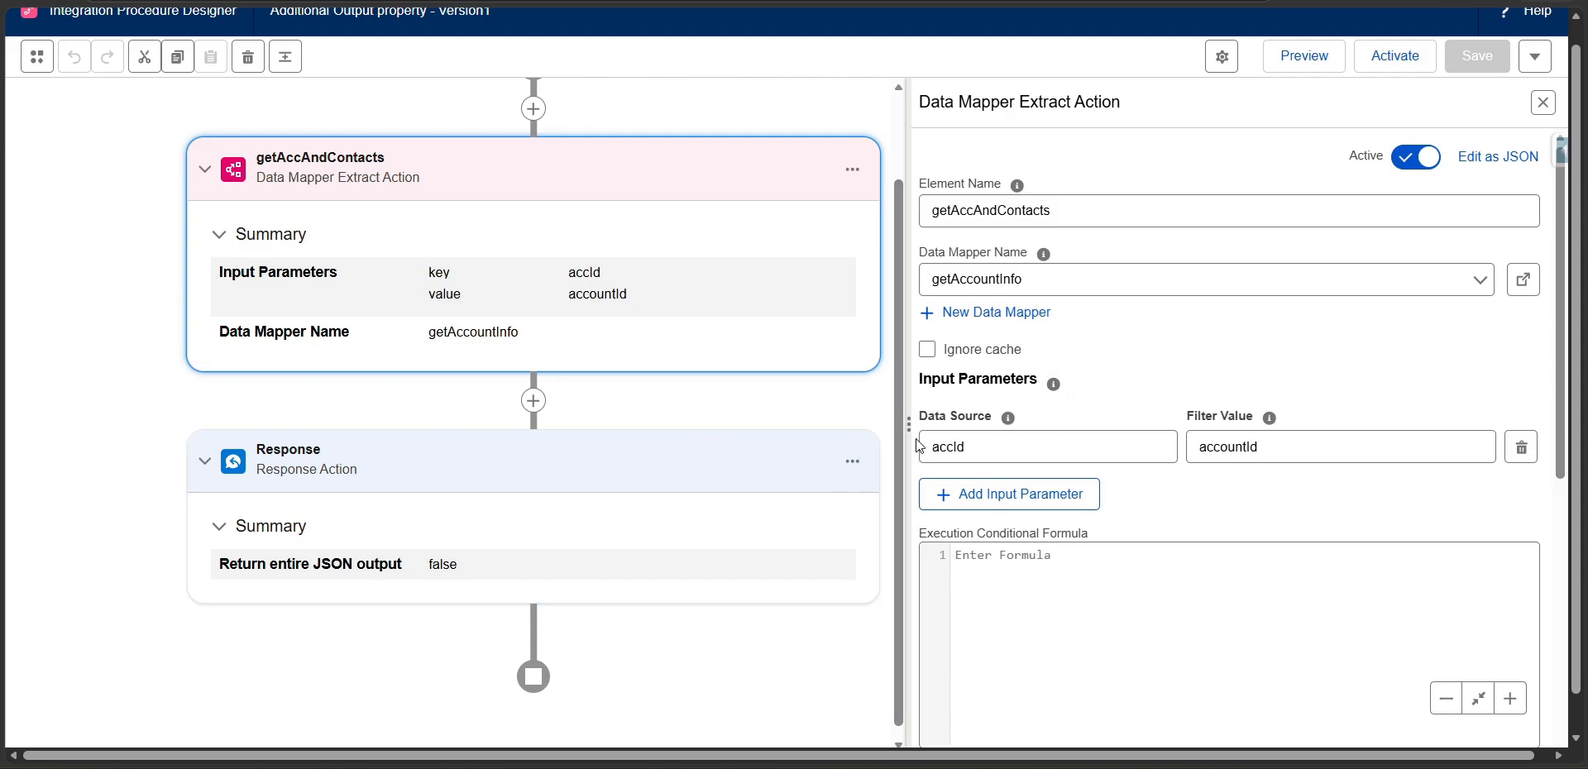
Execute the integration procedure in preview with the prefilled accId and display the Response step's debug output.
click(1328, 59)
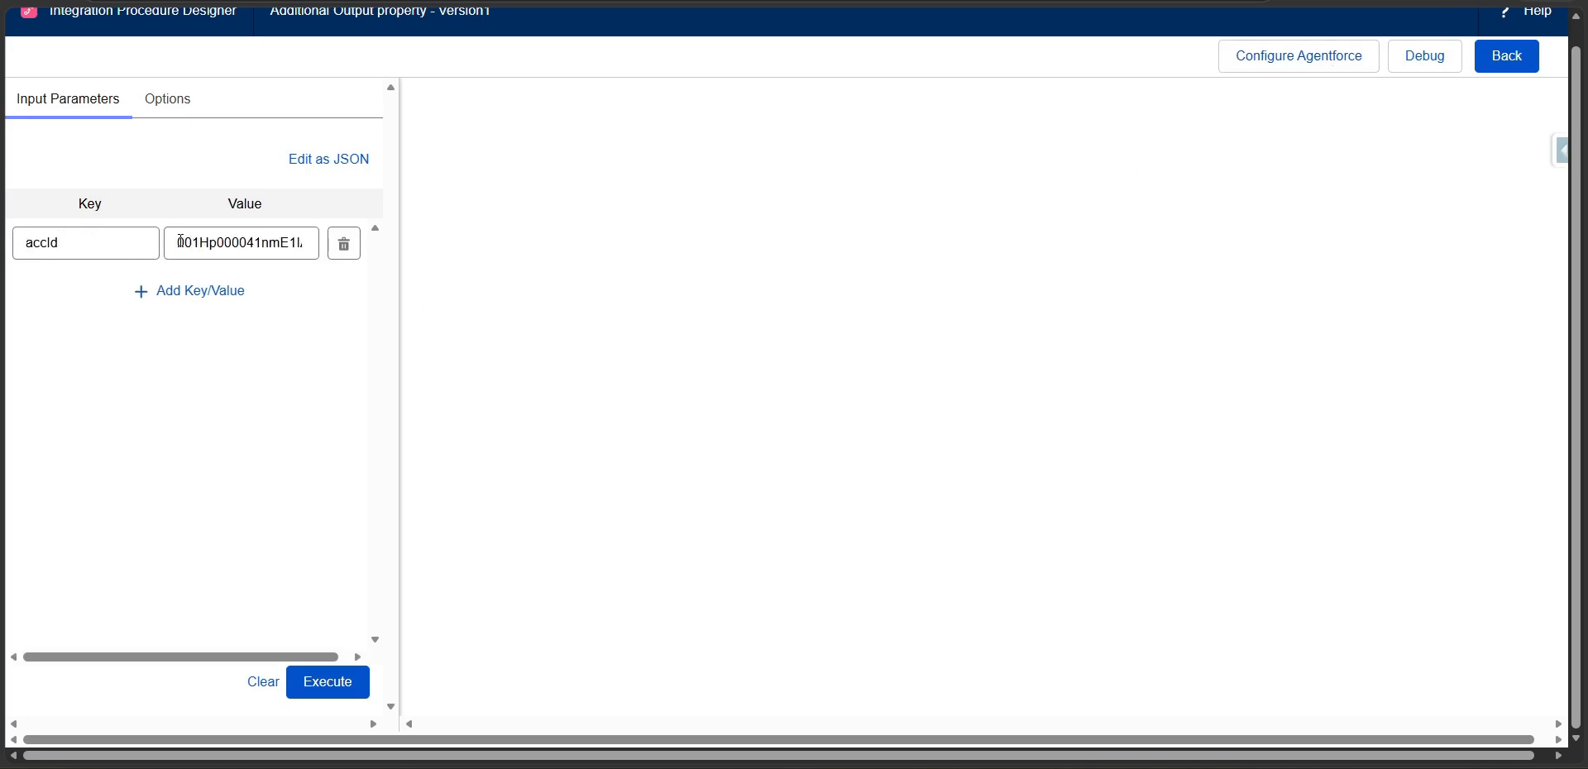
drag(180, 240, 344, 243)
click(343, 401)
click(349, 684)
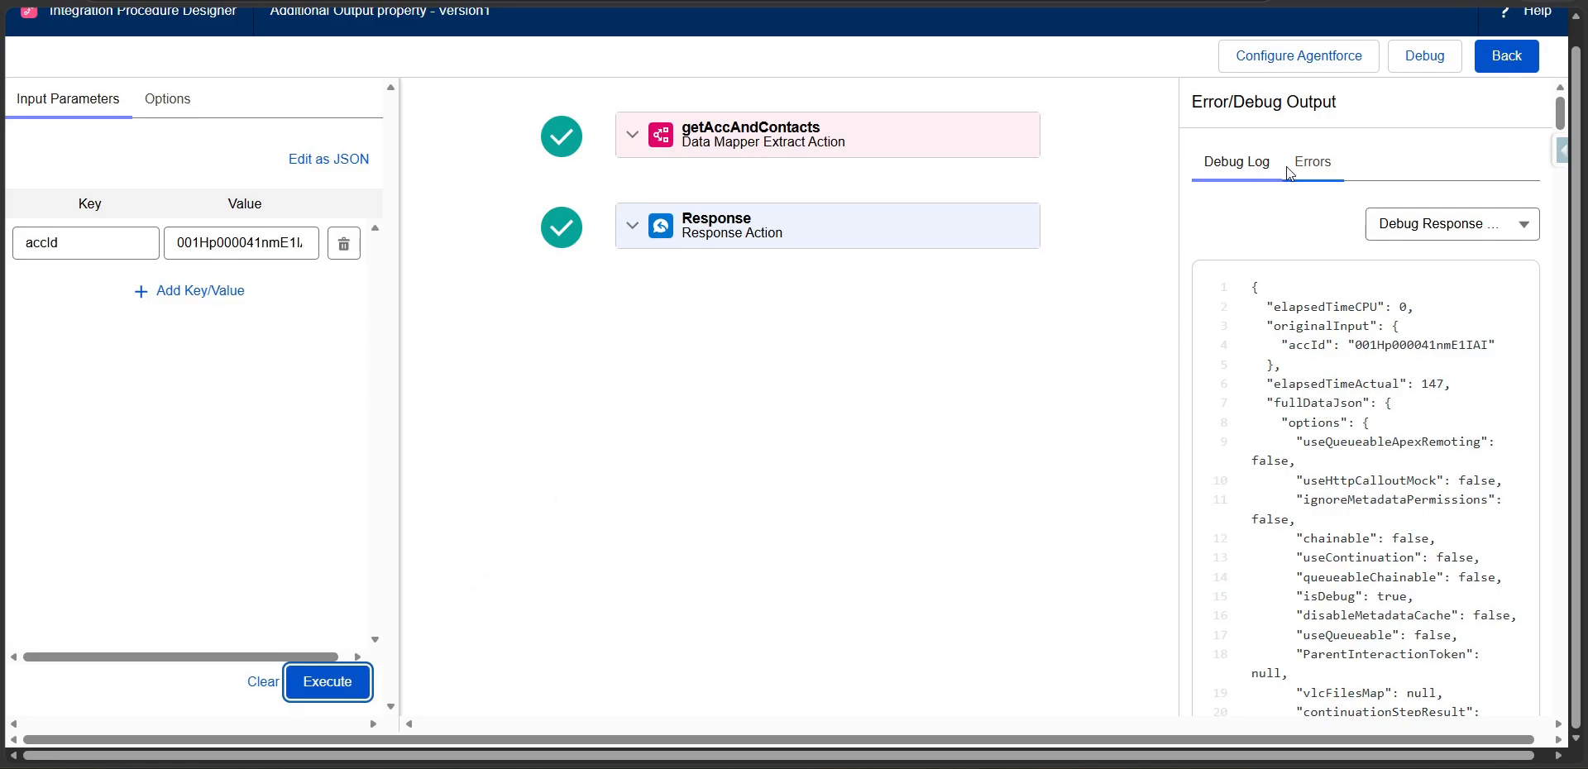
click(1420, 225)
click(1437, 371)
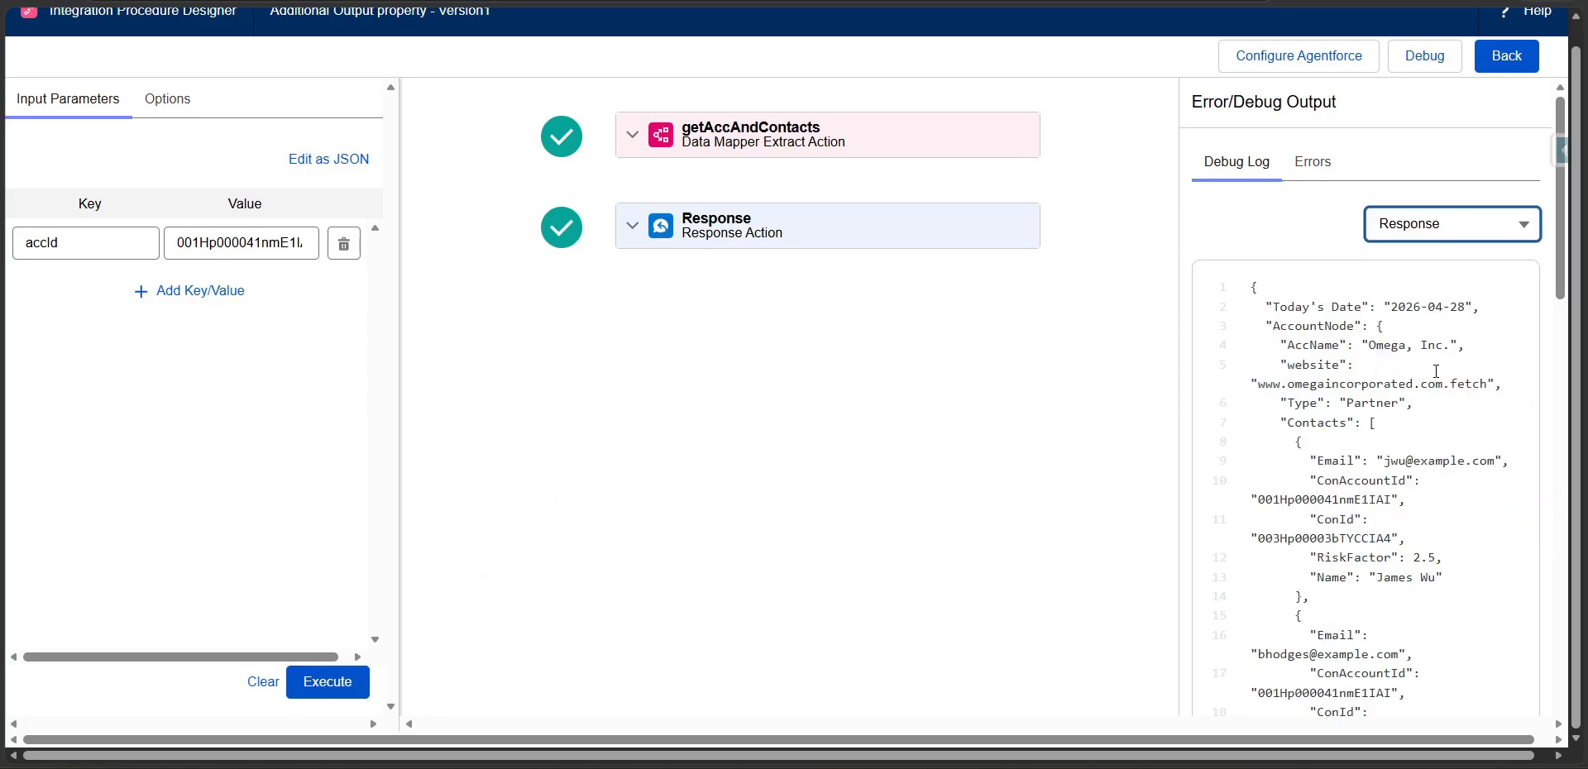
Examine the response JSON for the account fields, the Contacts list and the additional output nodes inside AccountNode.
drag(1274, 326, 1415, 406)
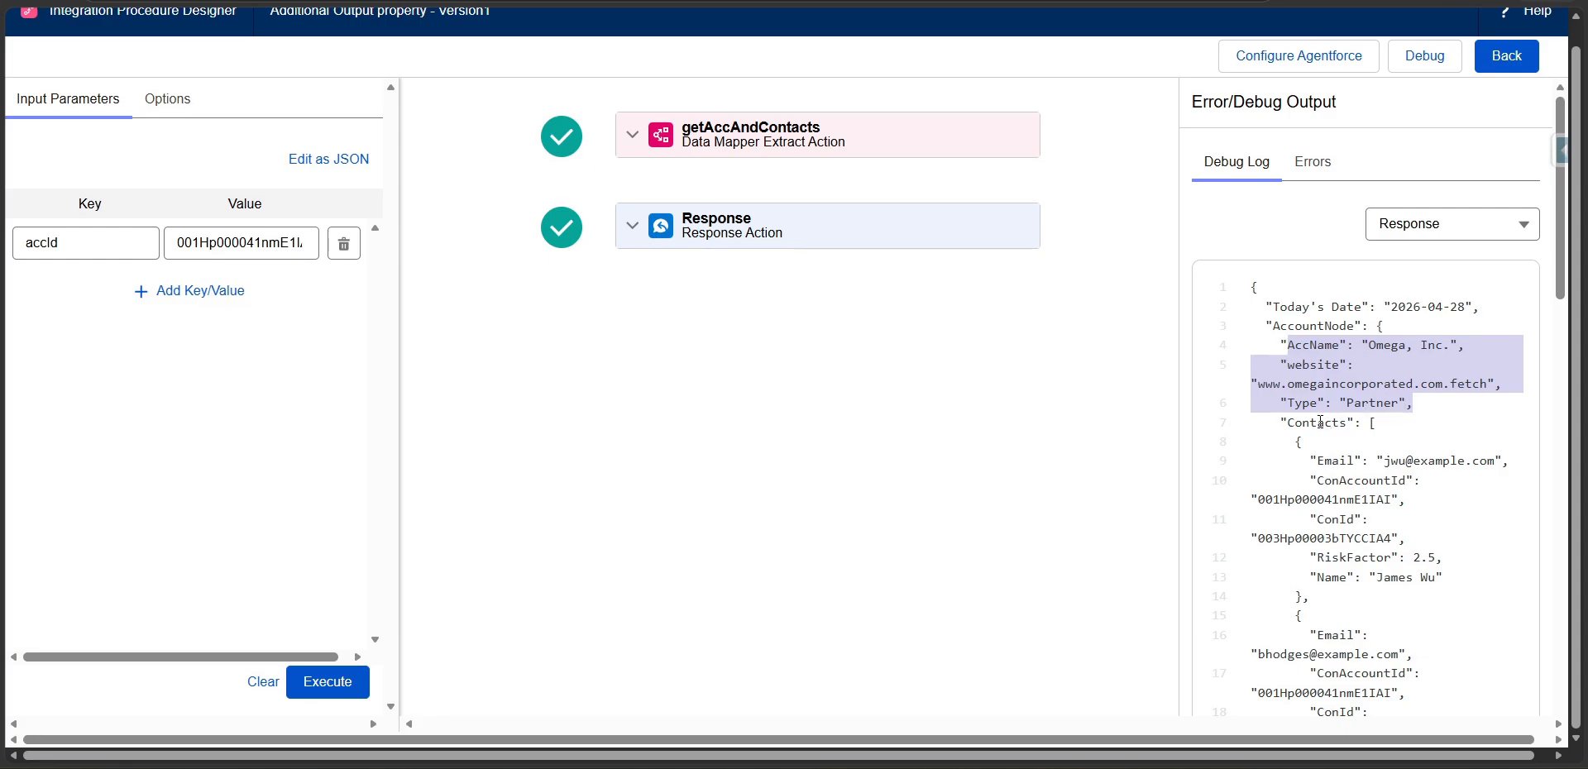
drag(1284, 422, 1355, 429)
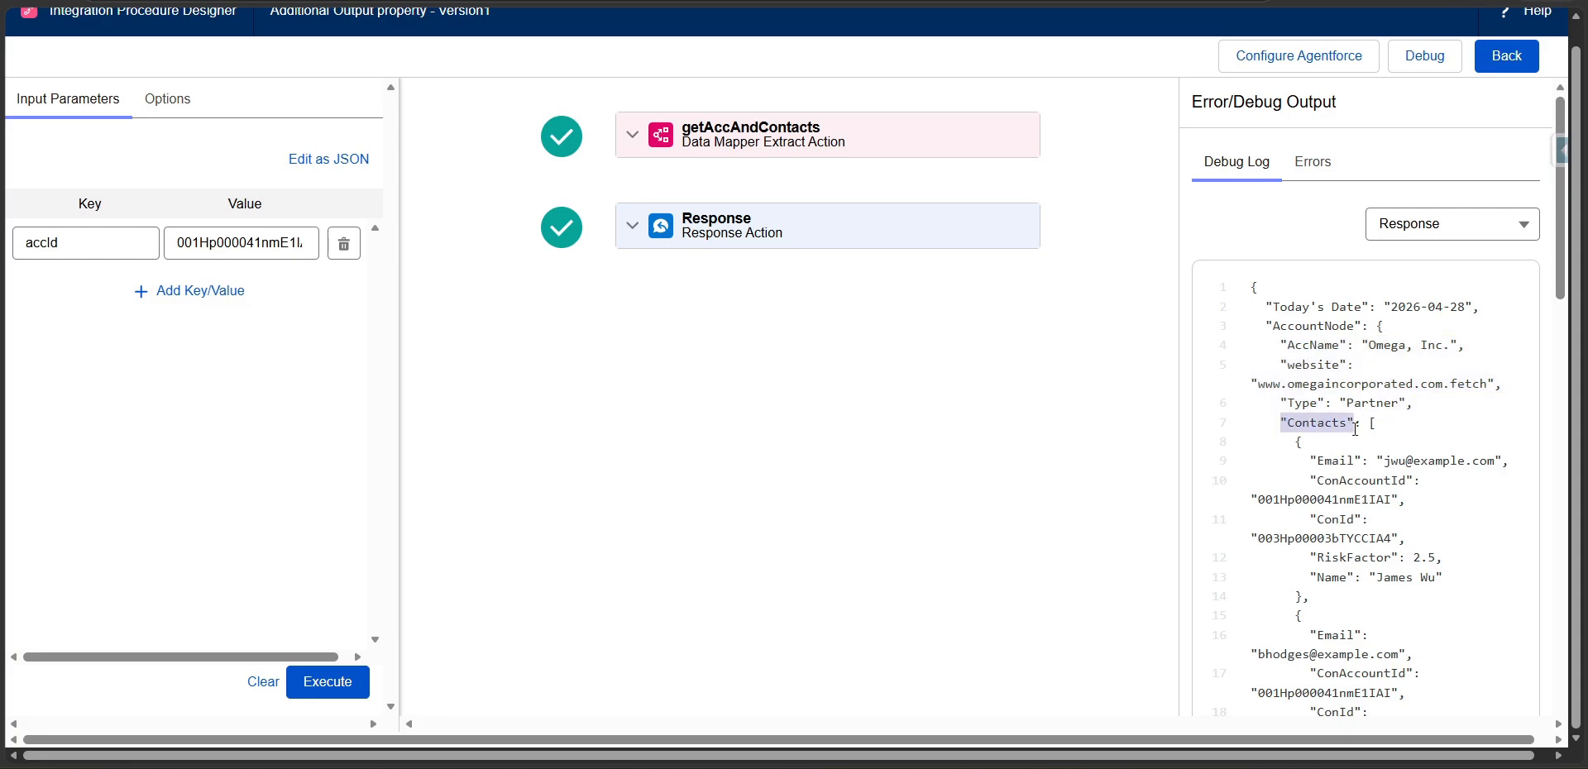
scroll(1355, 429, down, 6)
scroll(1354, 430, down, 10)
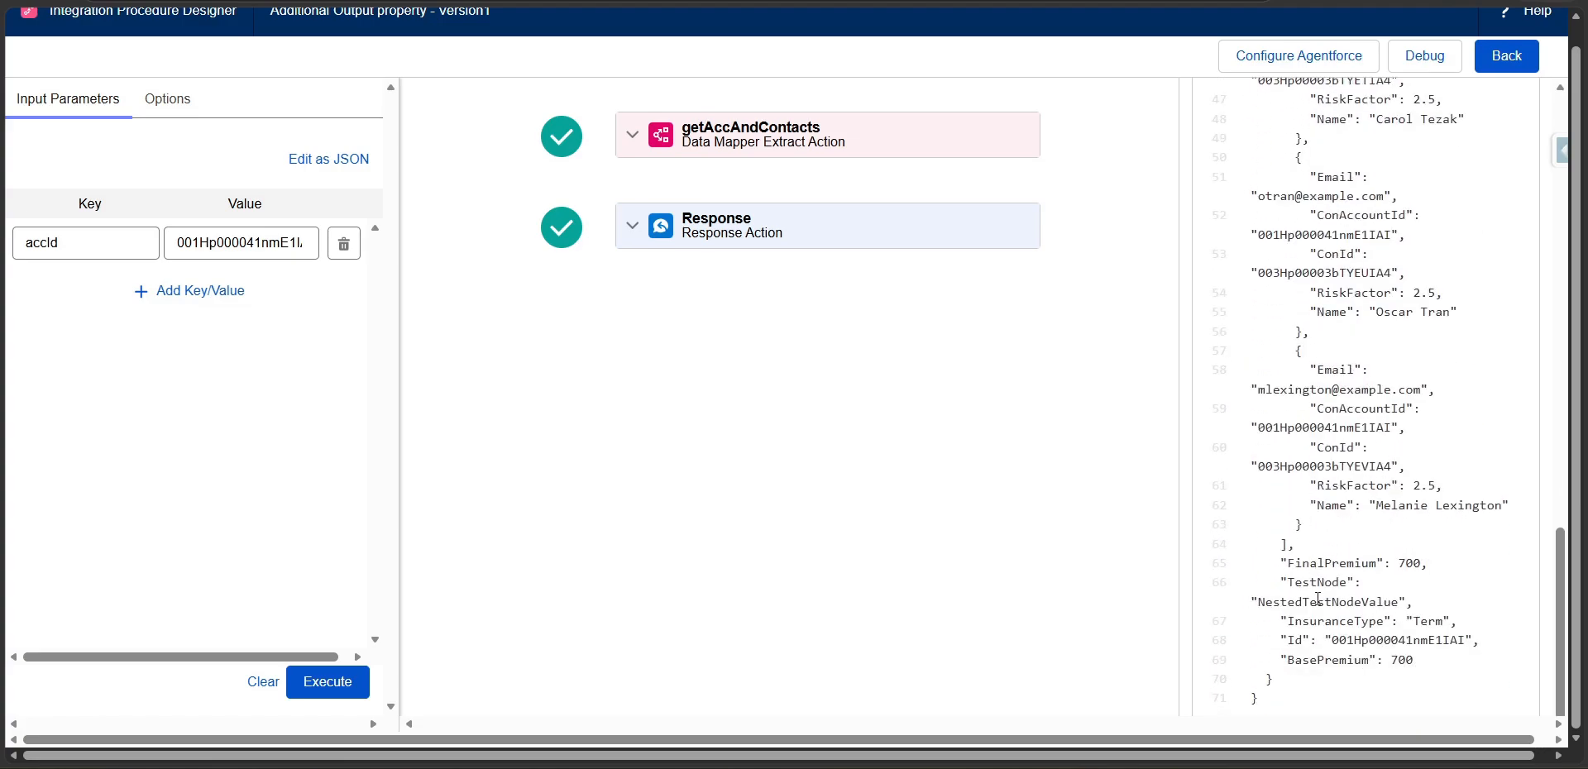
drag(1274, 562, 1419, 666)
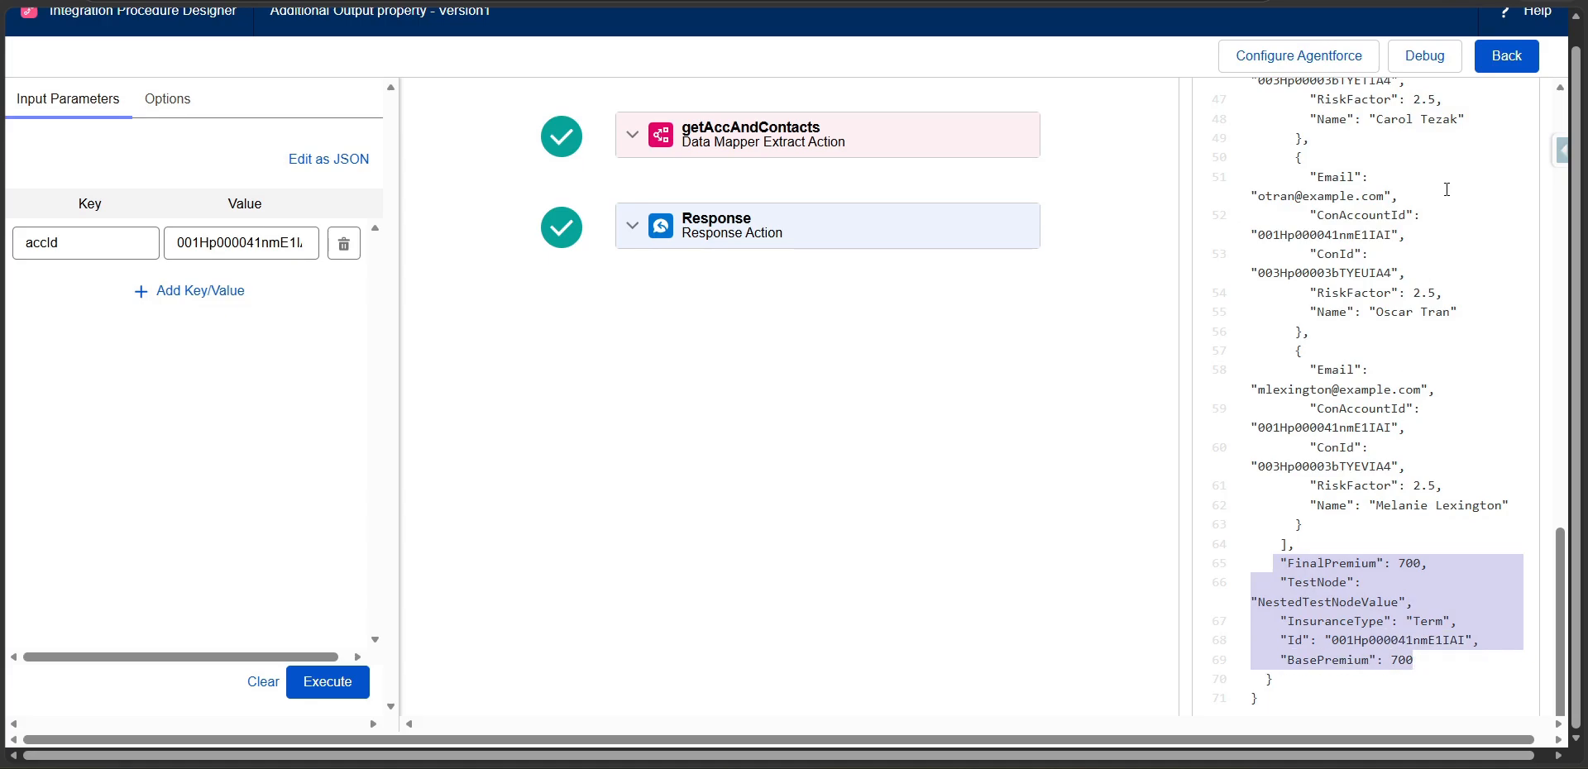
Return to the procedure design and expand the Response action's Additional Output Response section.
click(1502, 61)
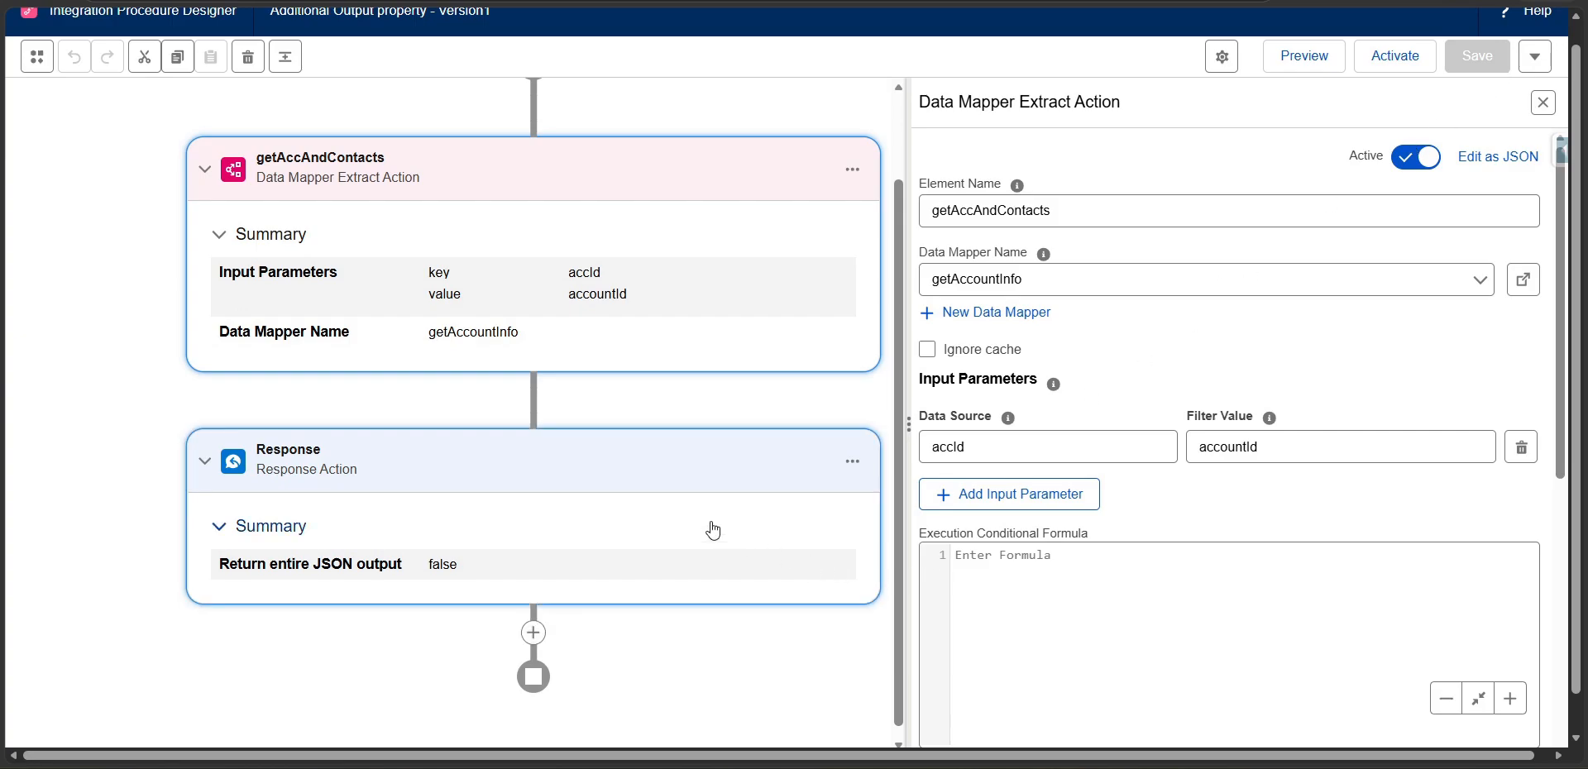
click(674, 460)
scroll(1055, 559, down, 1)
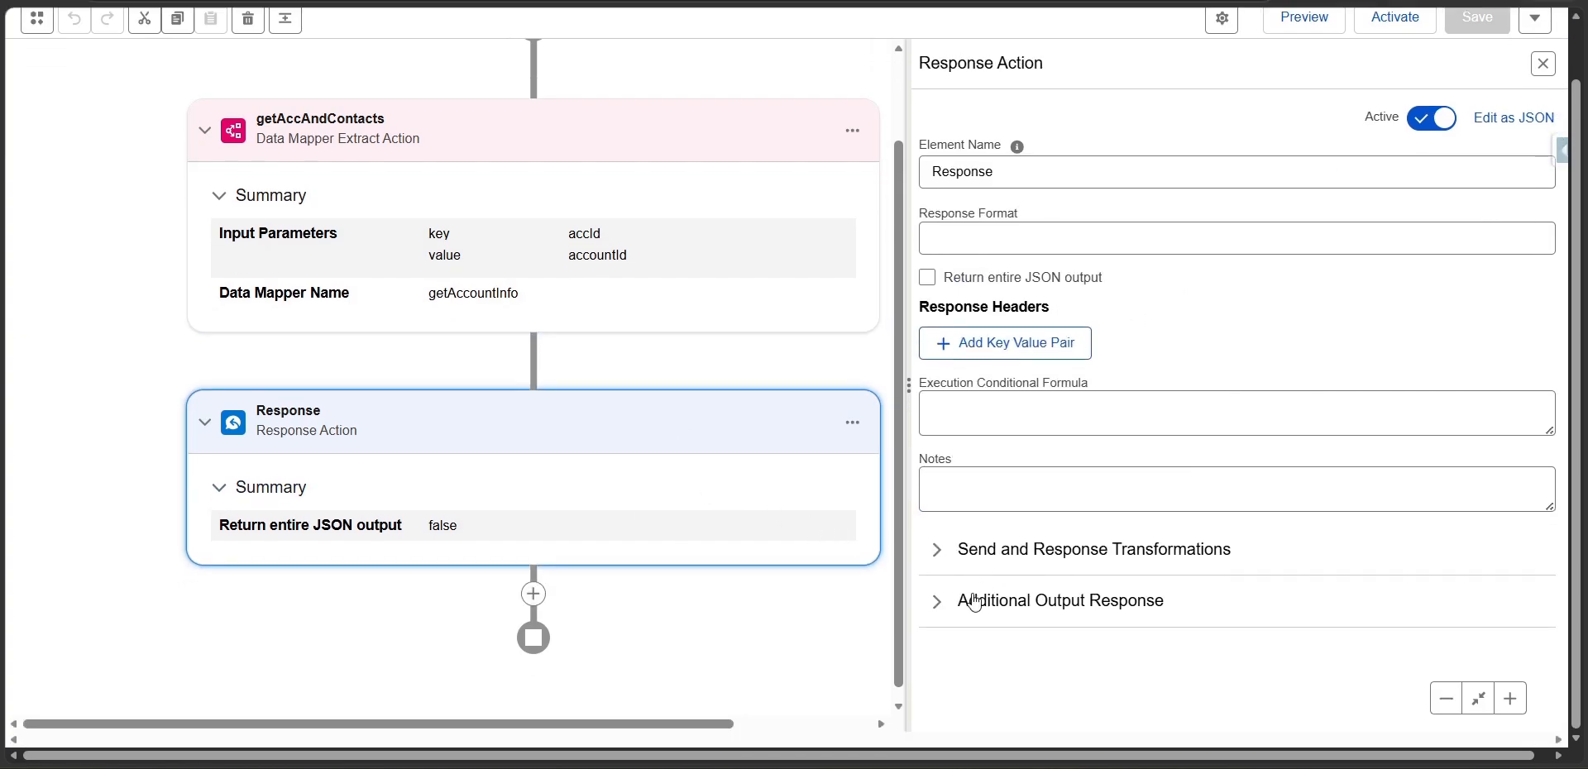
click(965, 601)
scroll(1073, 532, down, 4)
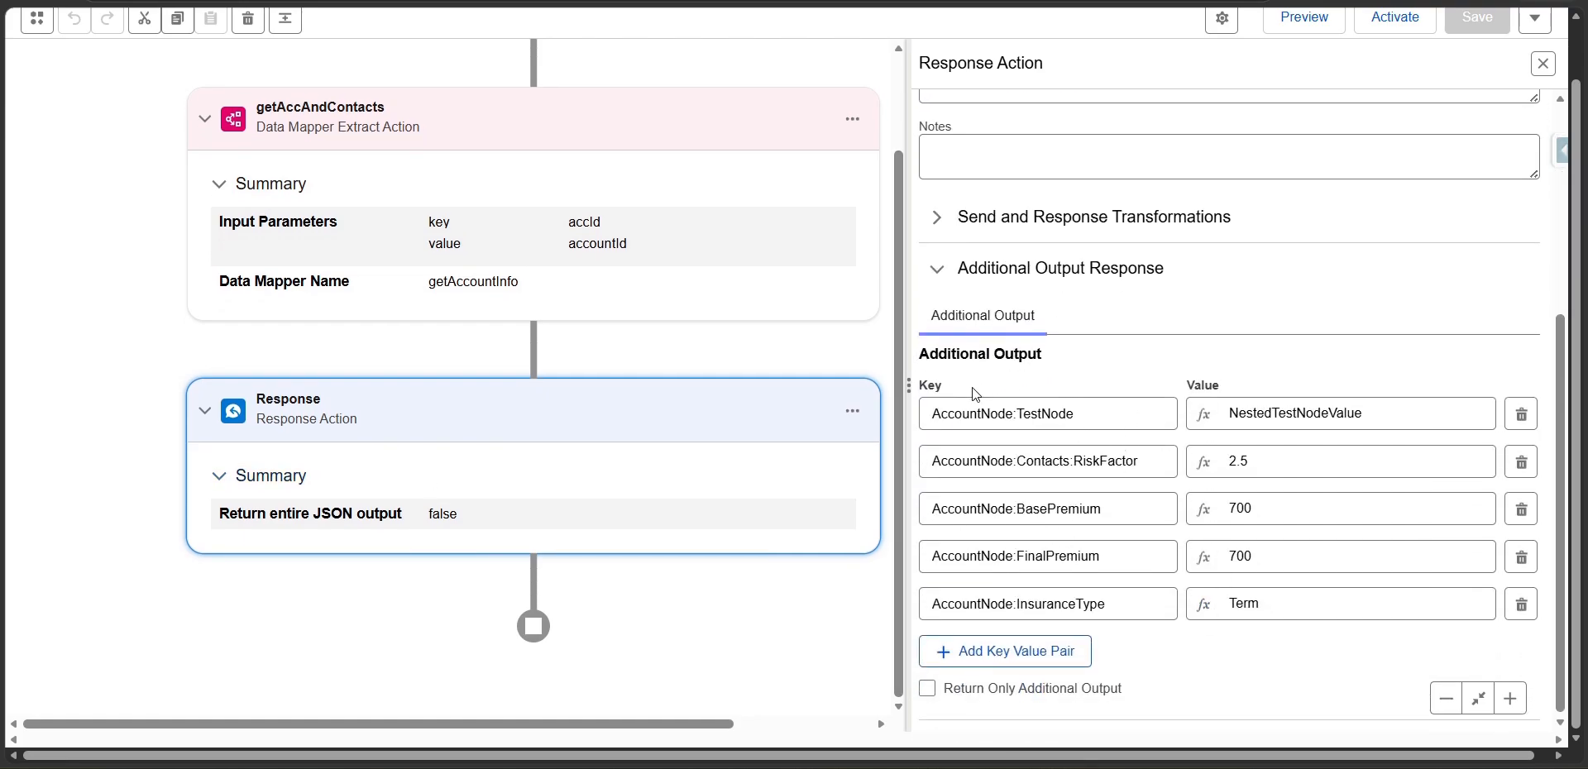
Enable Return Only Additional Output for the Response action, keeping no extra blank key-value pair, and save the procedure.
click(984, 651)
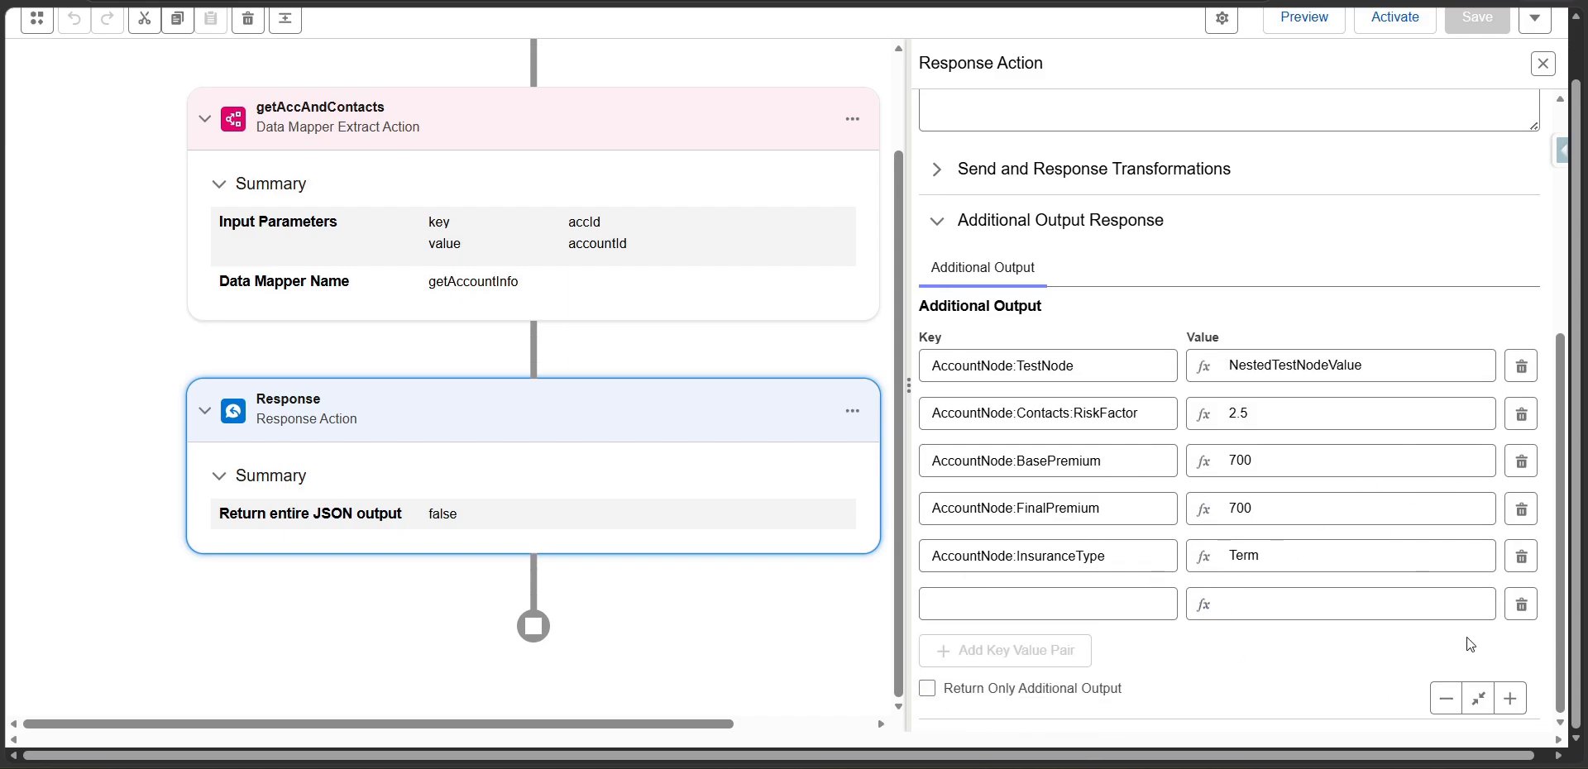
click(1521, 605)
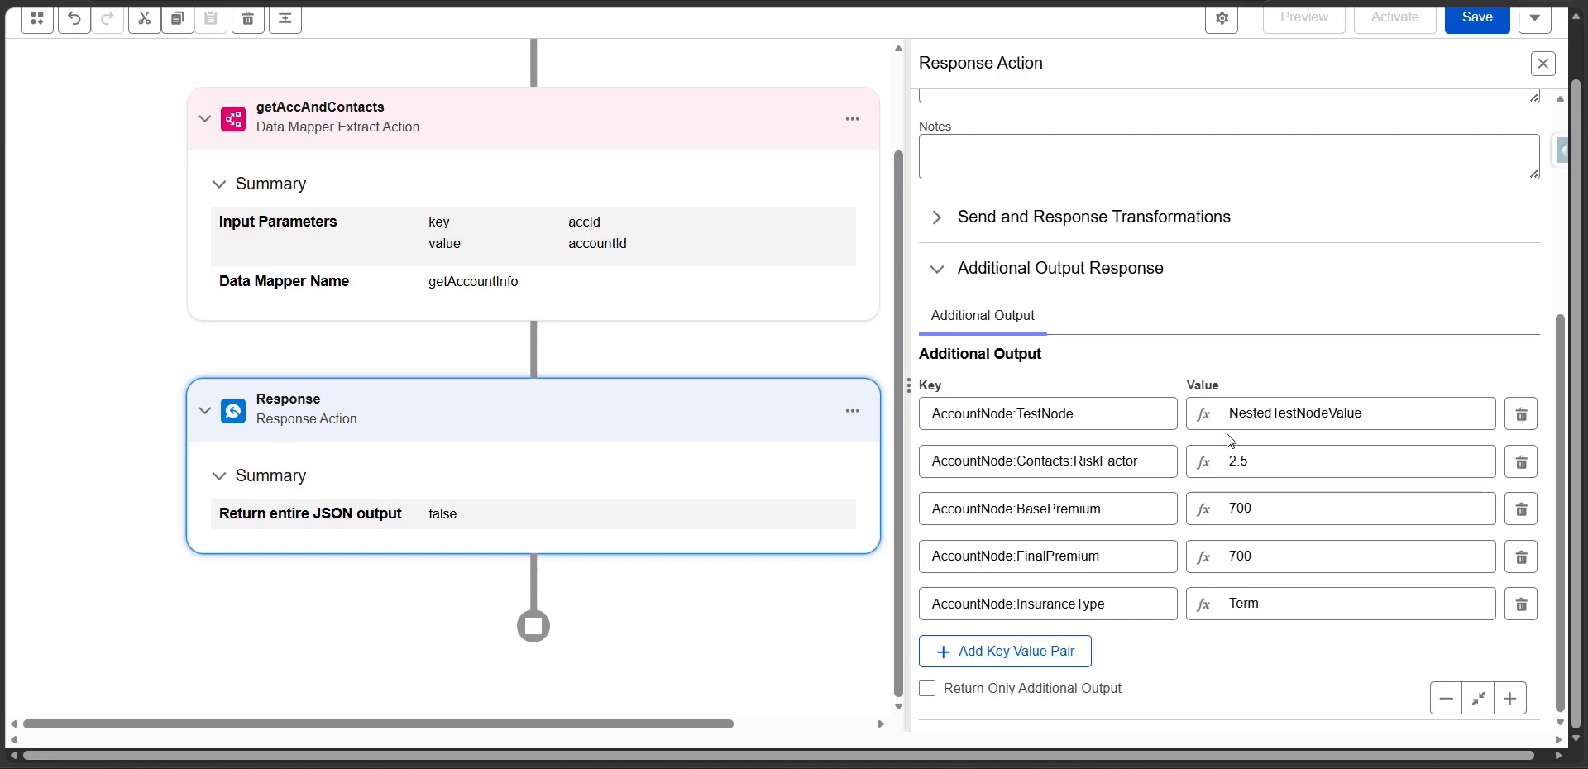
click(927, 693)
click(1467, 35)
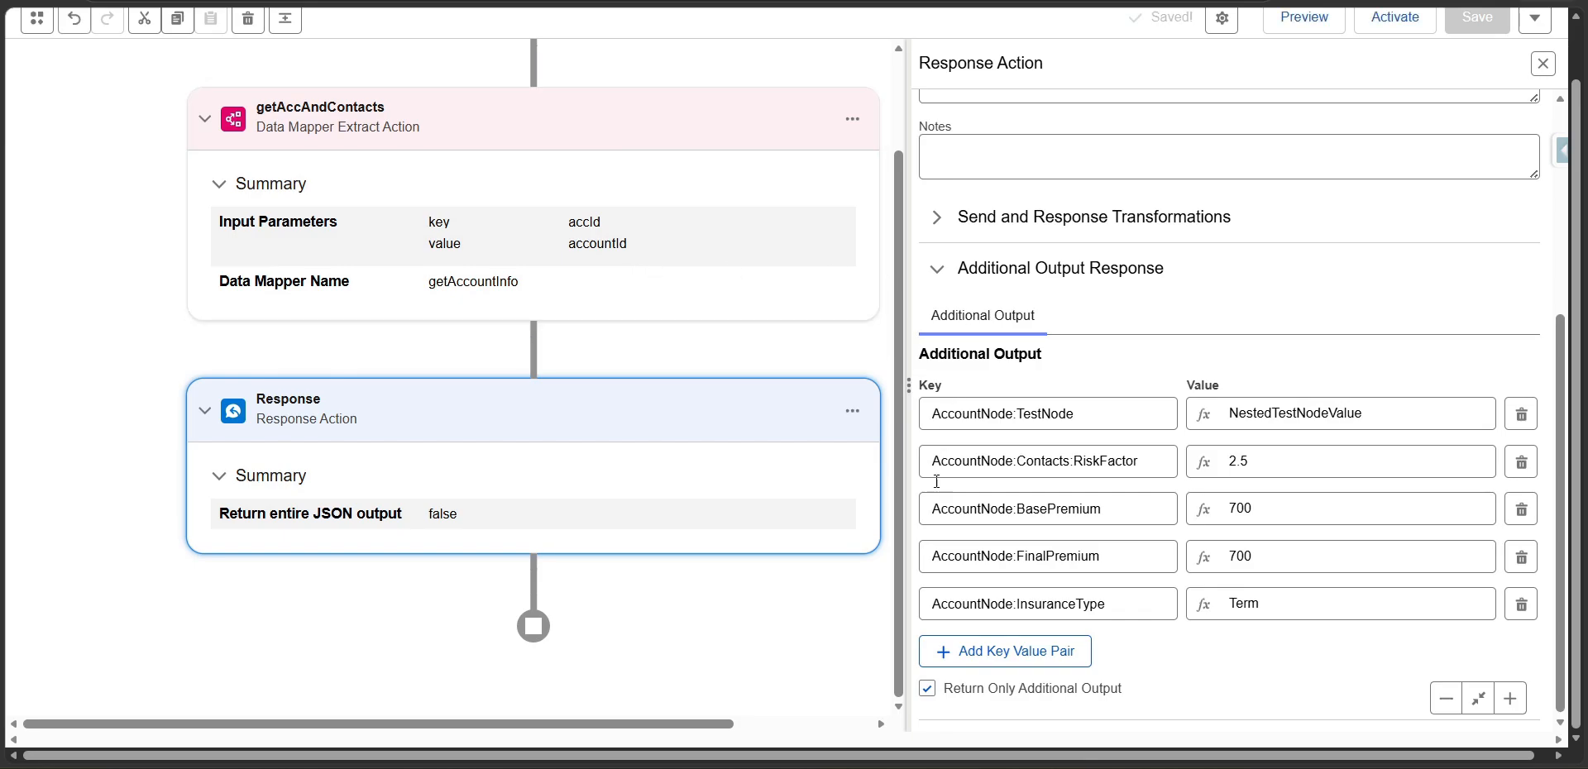
Execute the saved procedure again in preview with the same accId and show the Response step's output.
click(1290, 31)
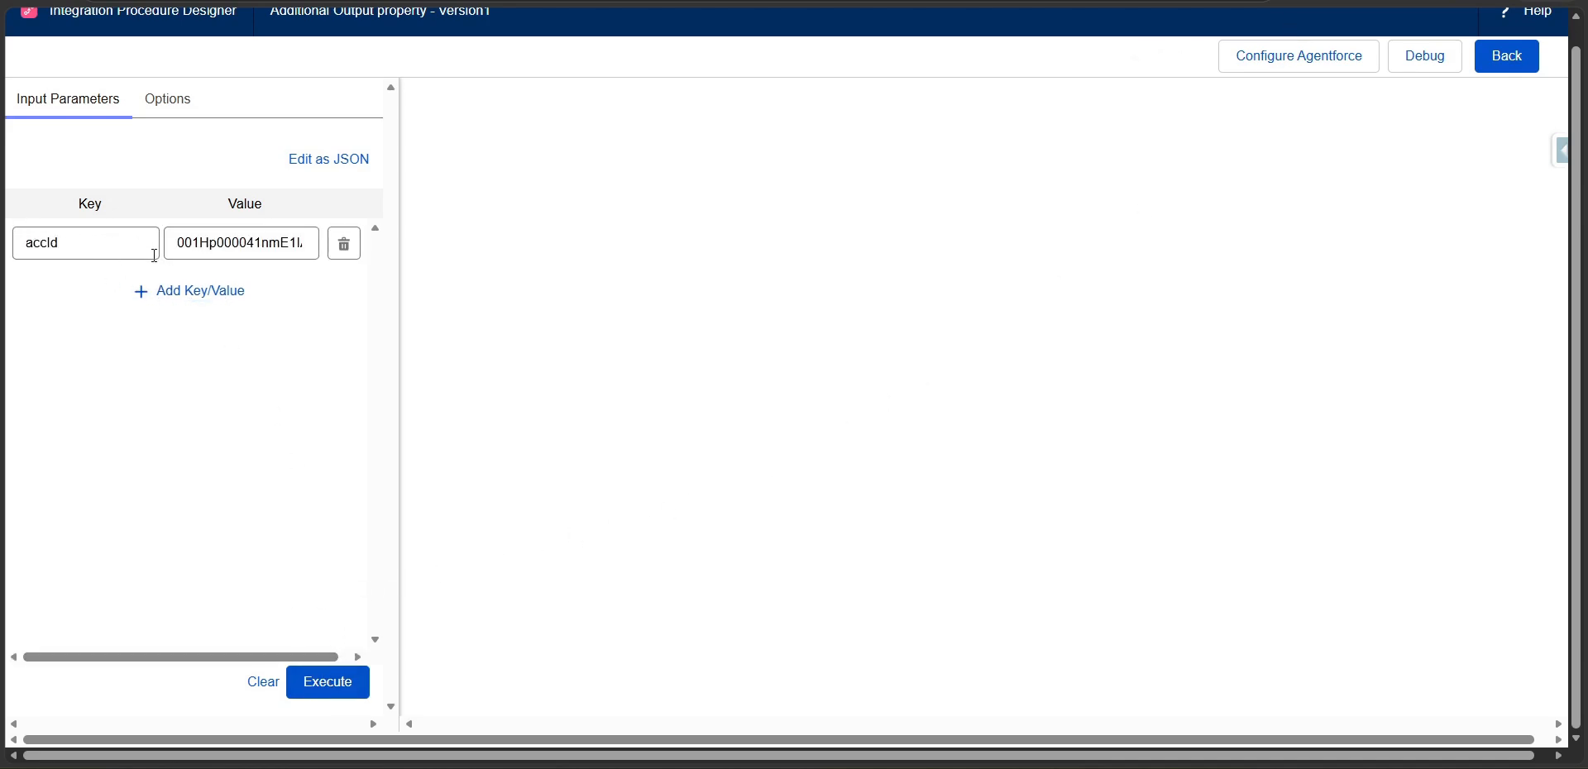
click(343, 690)
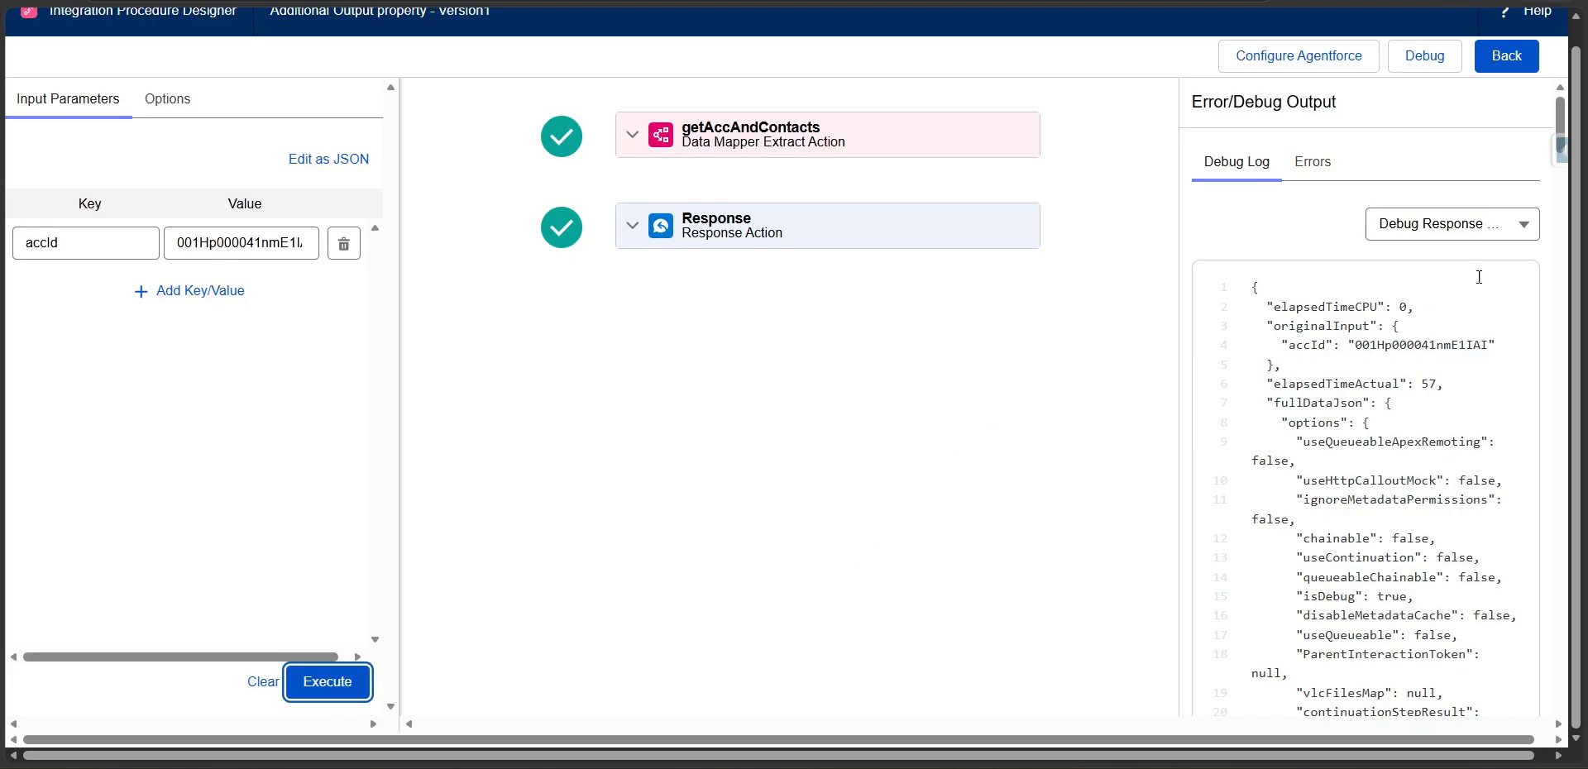
click(1495, 233)
click(1454, 357)
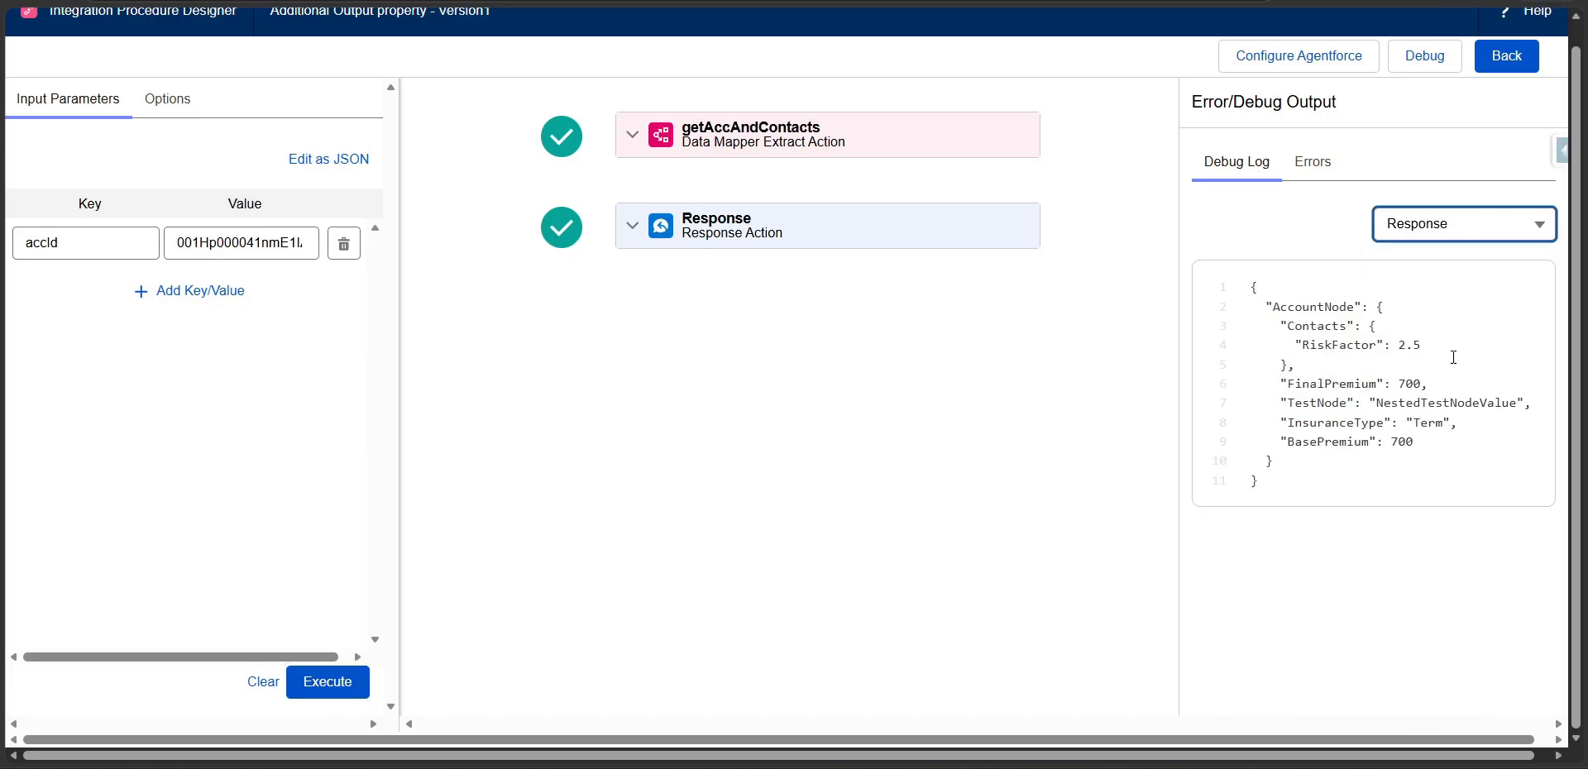
Examine the response JSON for the additional output nodes under AccountNode and the RiskFactor under Contacts.
drag(1266, 307, 1385, 302)
drag(1277, 373, 1421, 440)
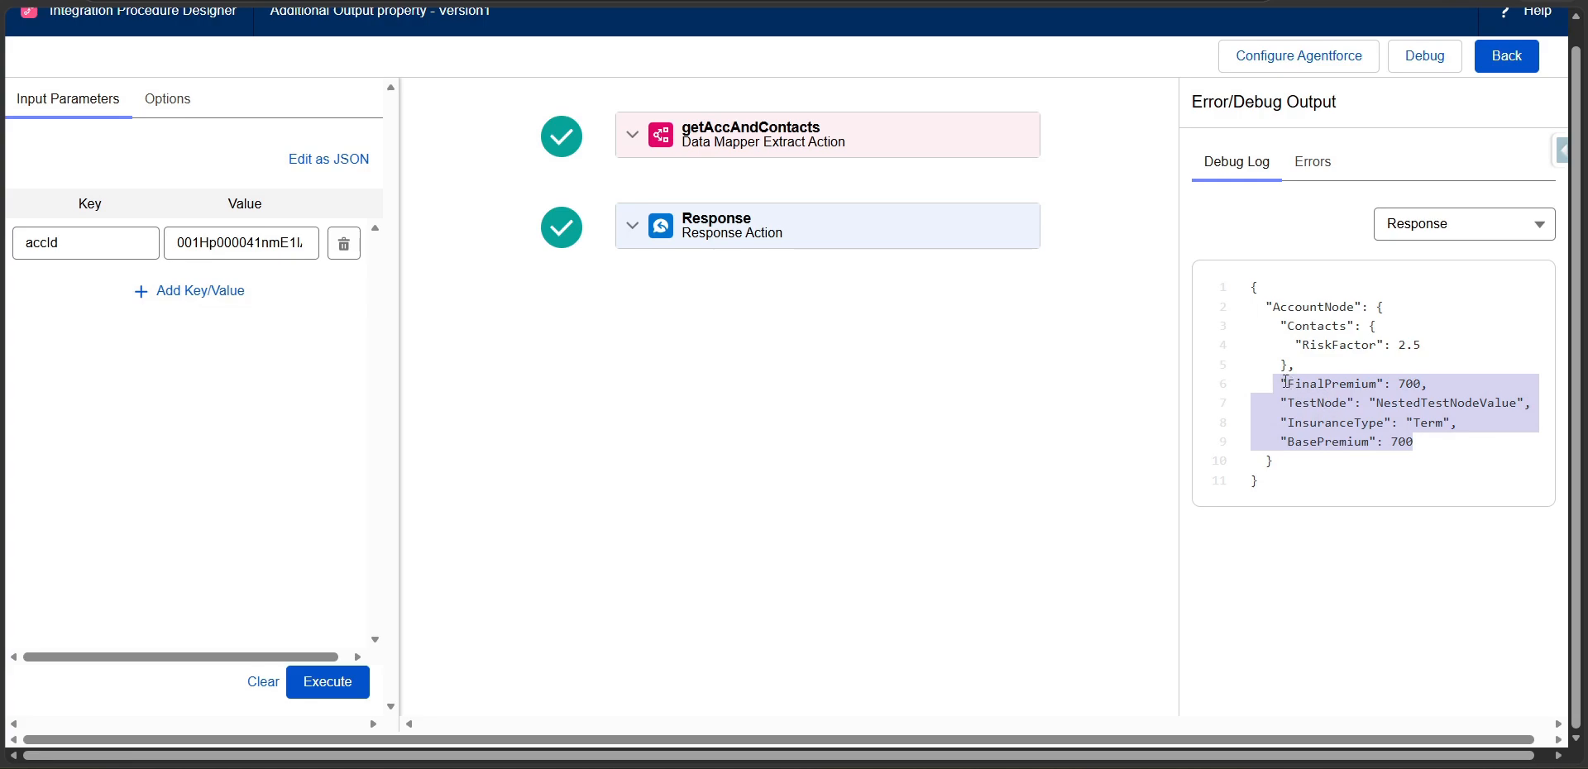
drag(1285, 322, 1303, 360)
click(1307, 343)
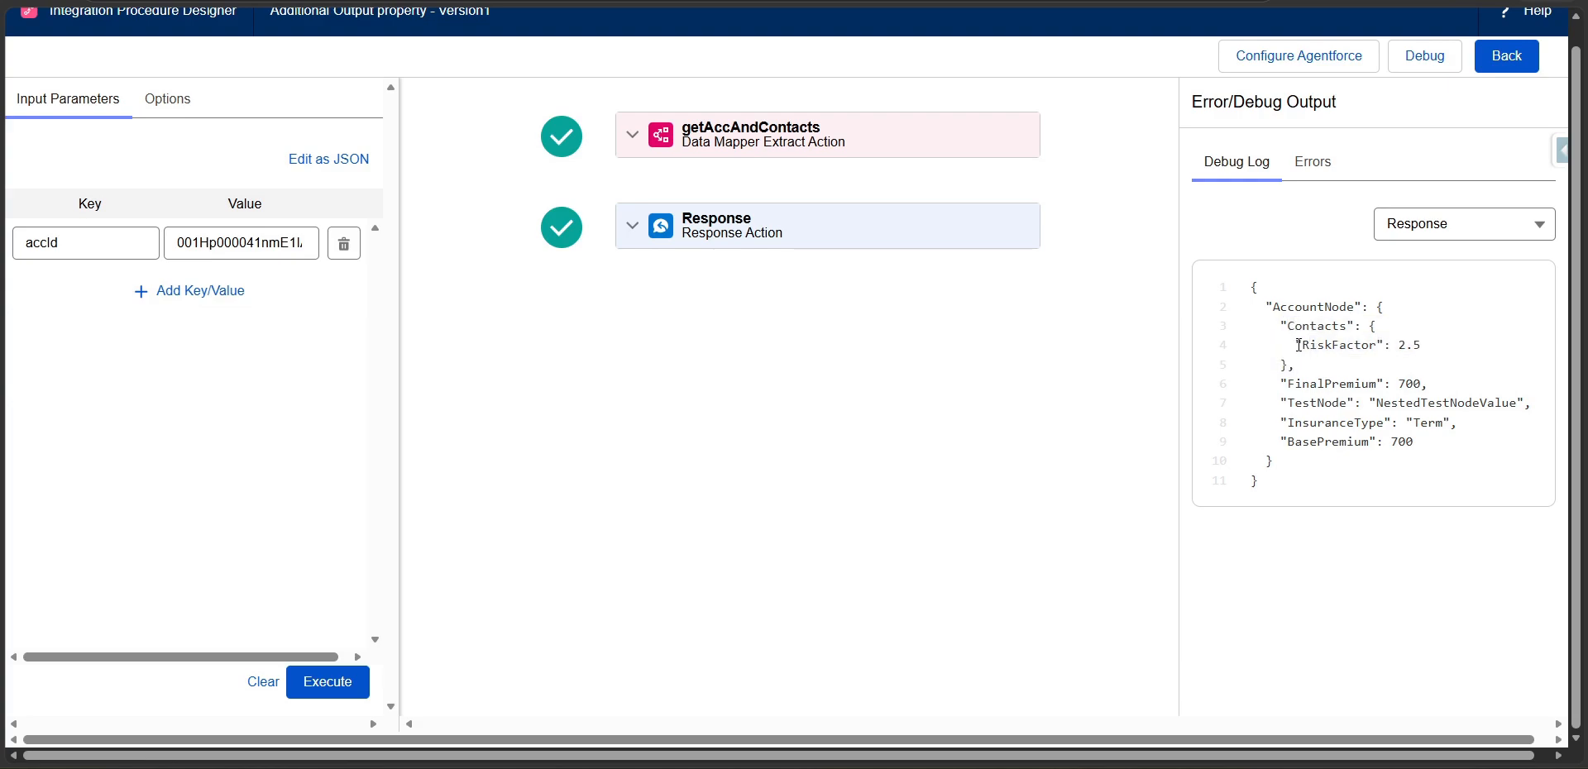
double_click(1343, 345)
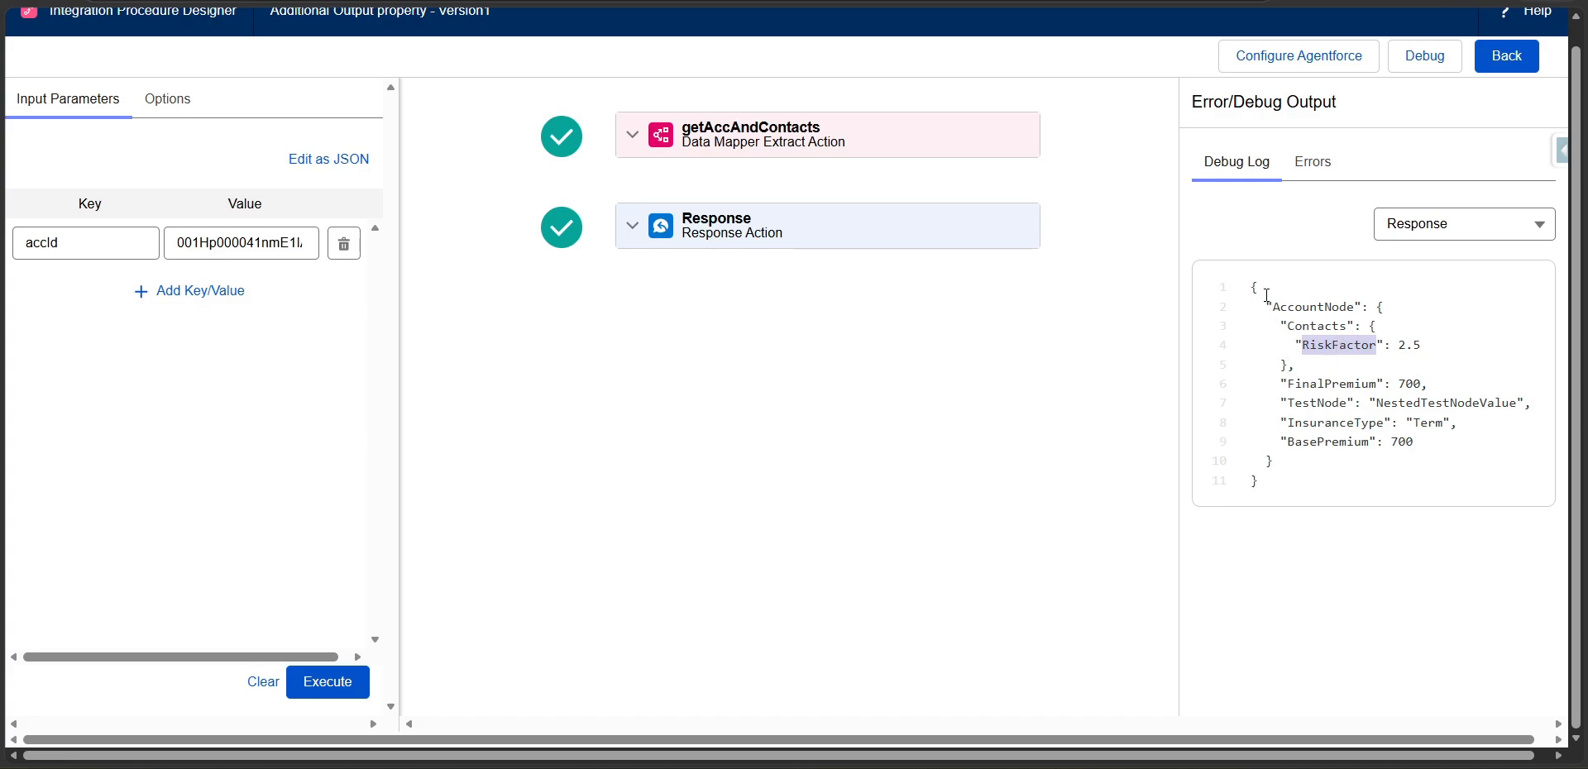
Return to the procedure design, disable Return Only Additional Output for the Response action and save.
click(1499, 58)
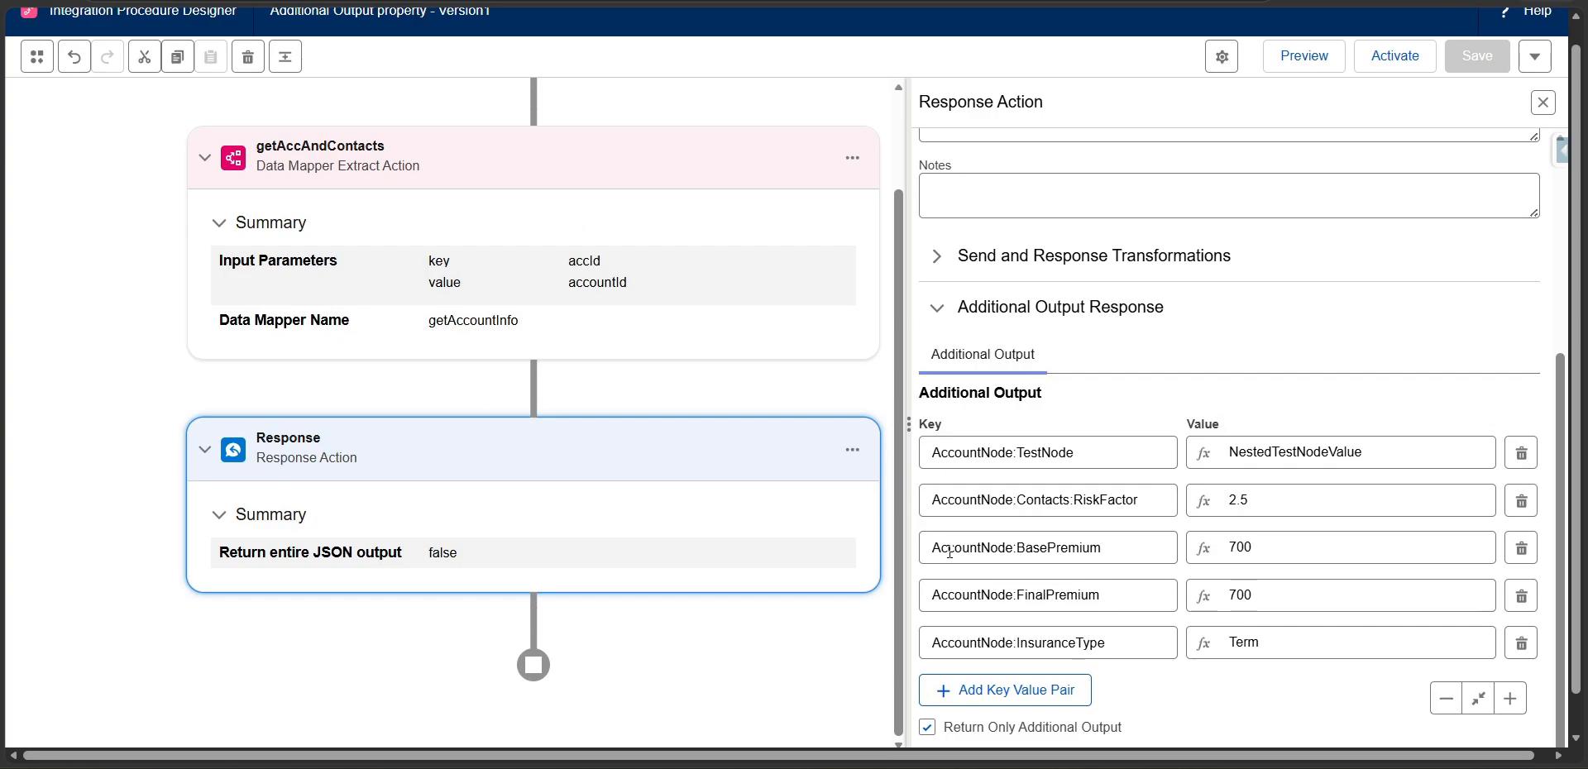
click(930, 731)
click(1478, 56)
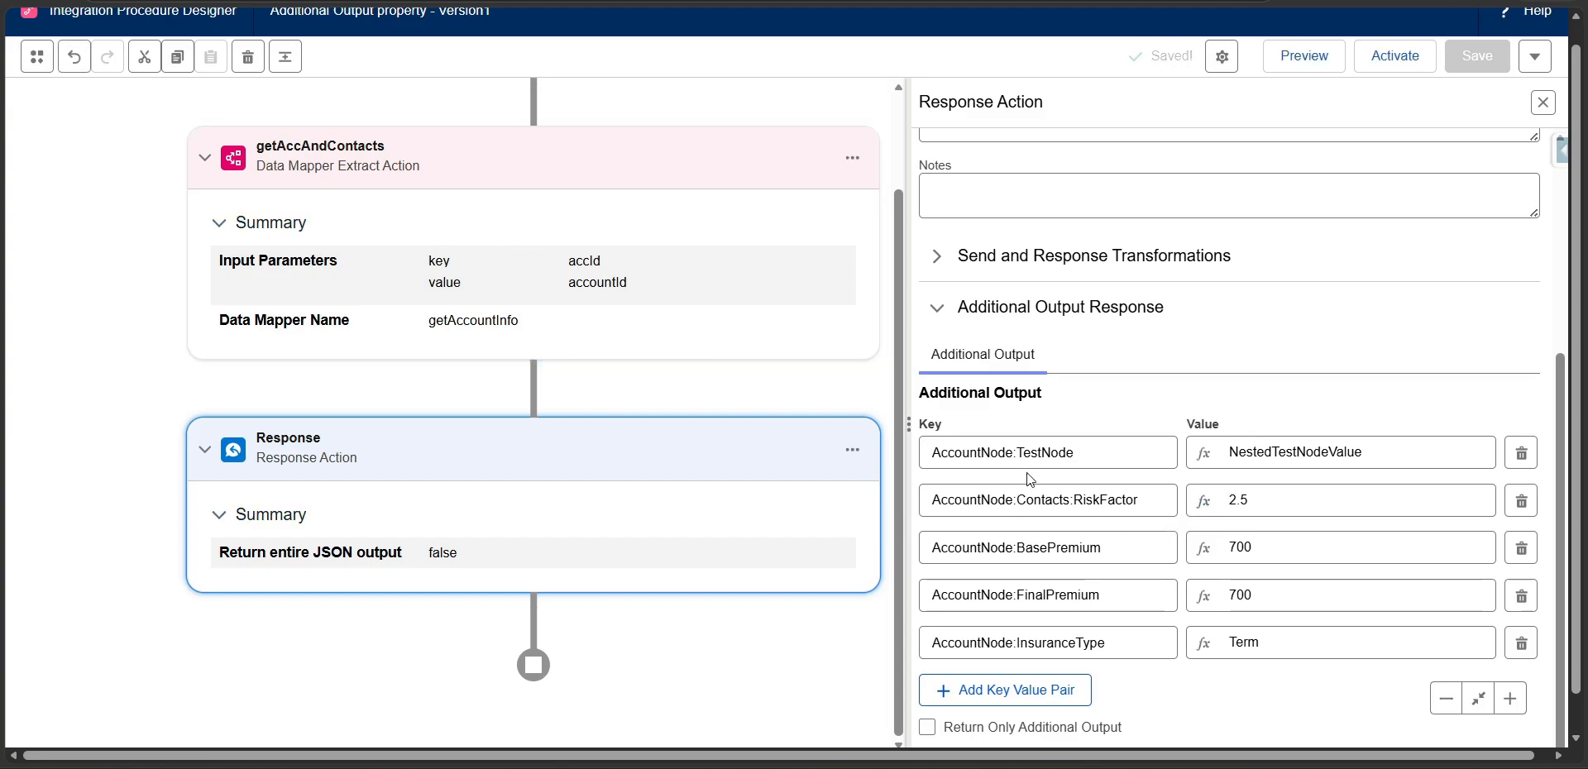
Open the getAccAndContacts action and expand its Additional Input, Additional Output, and Failure Response section.
click(1112, 455)
key(ctrl+a)
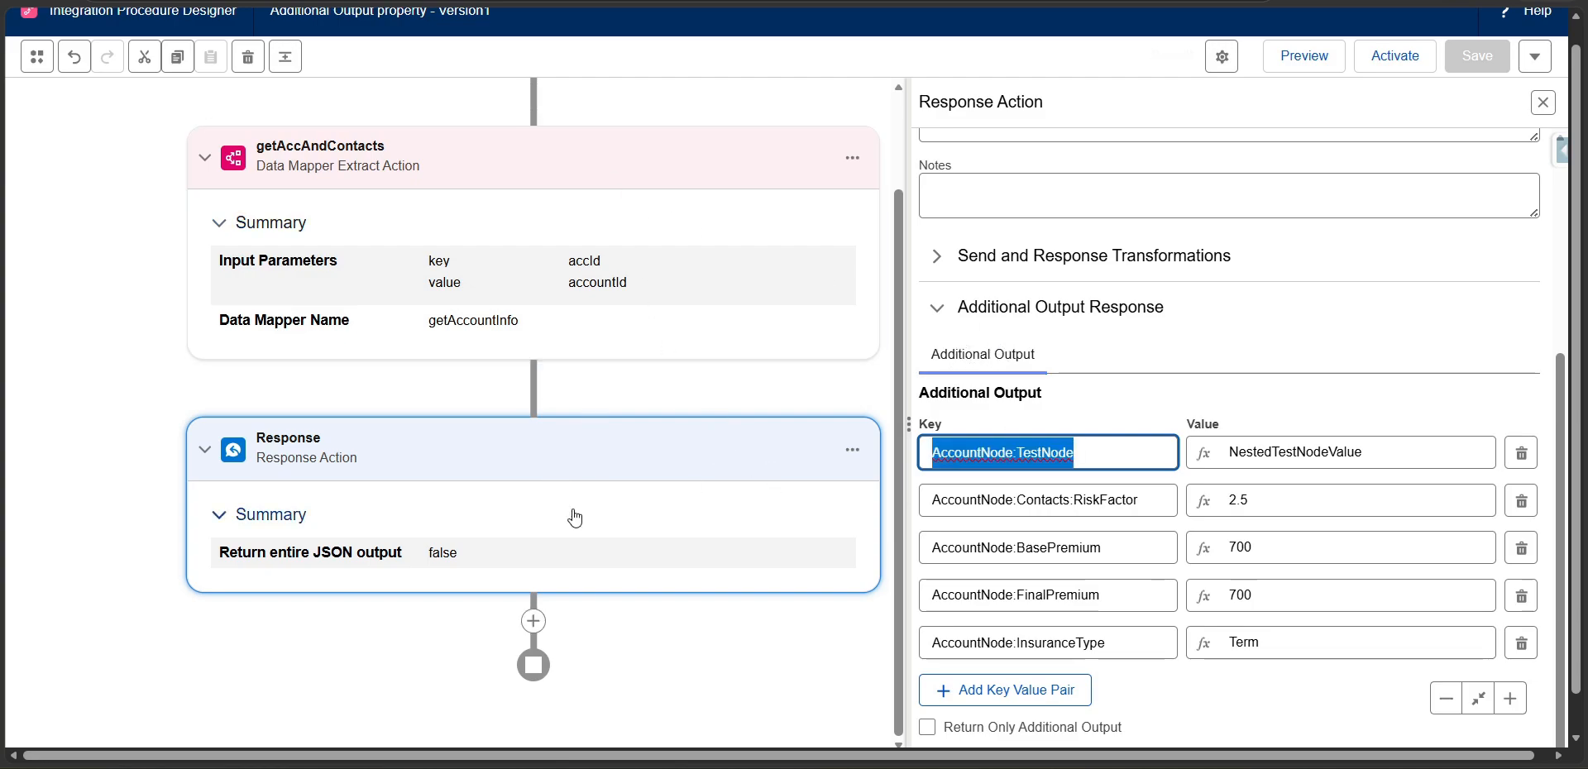
click(633, 161)
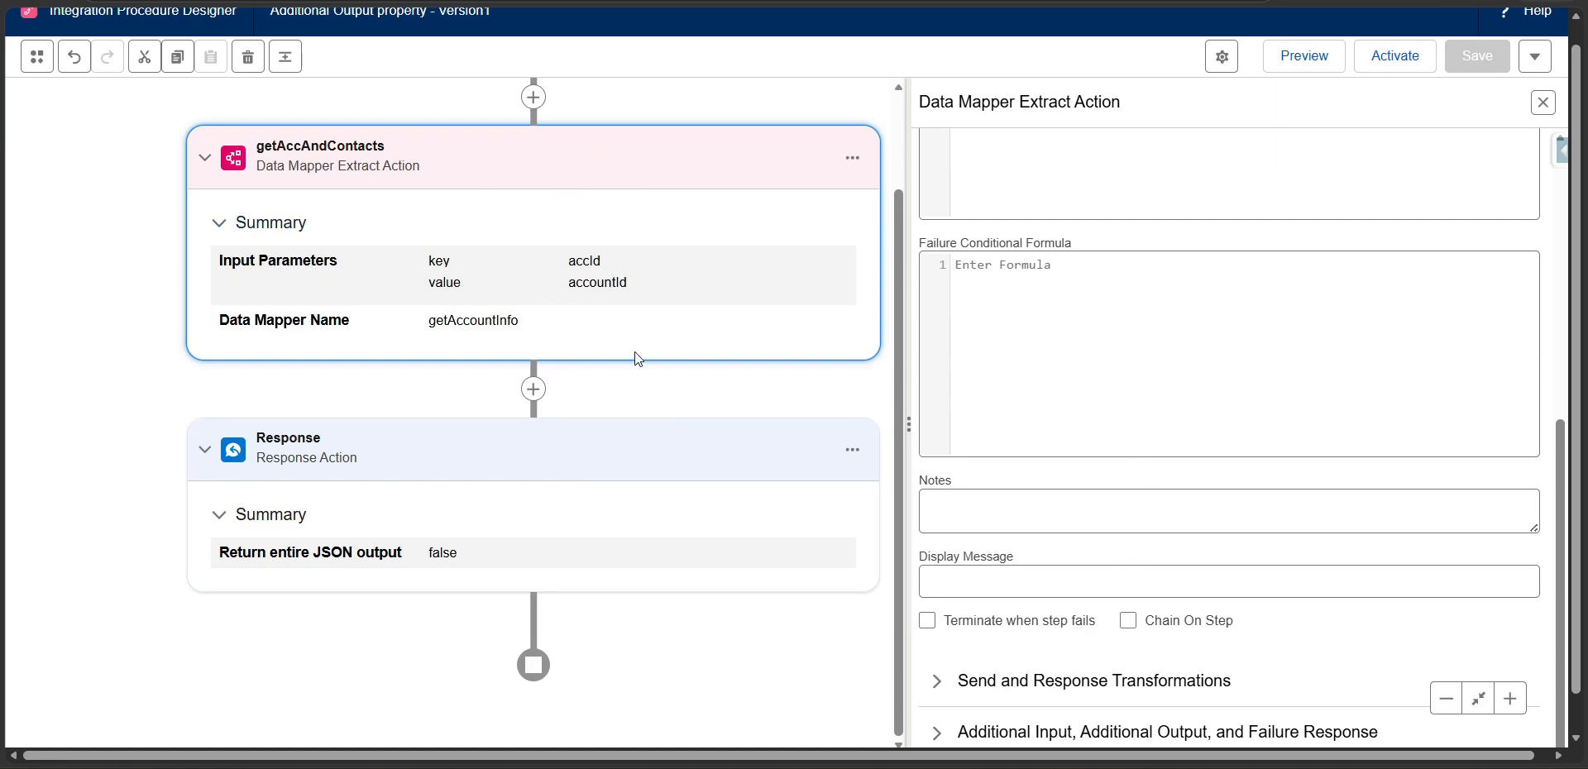
click(957, 732)
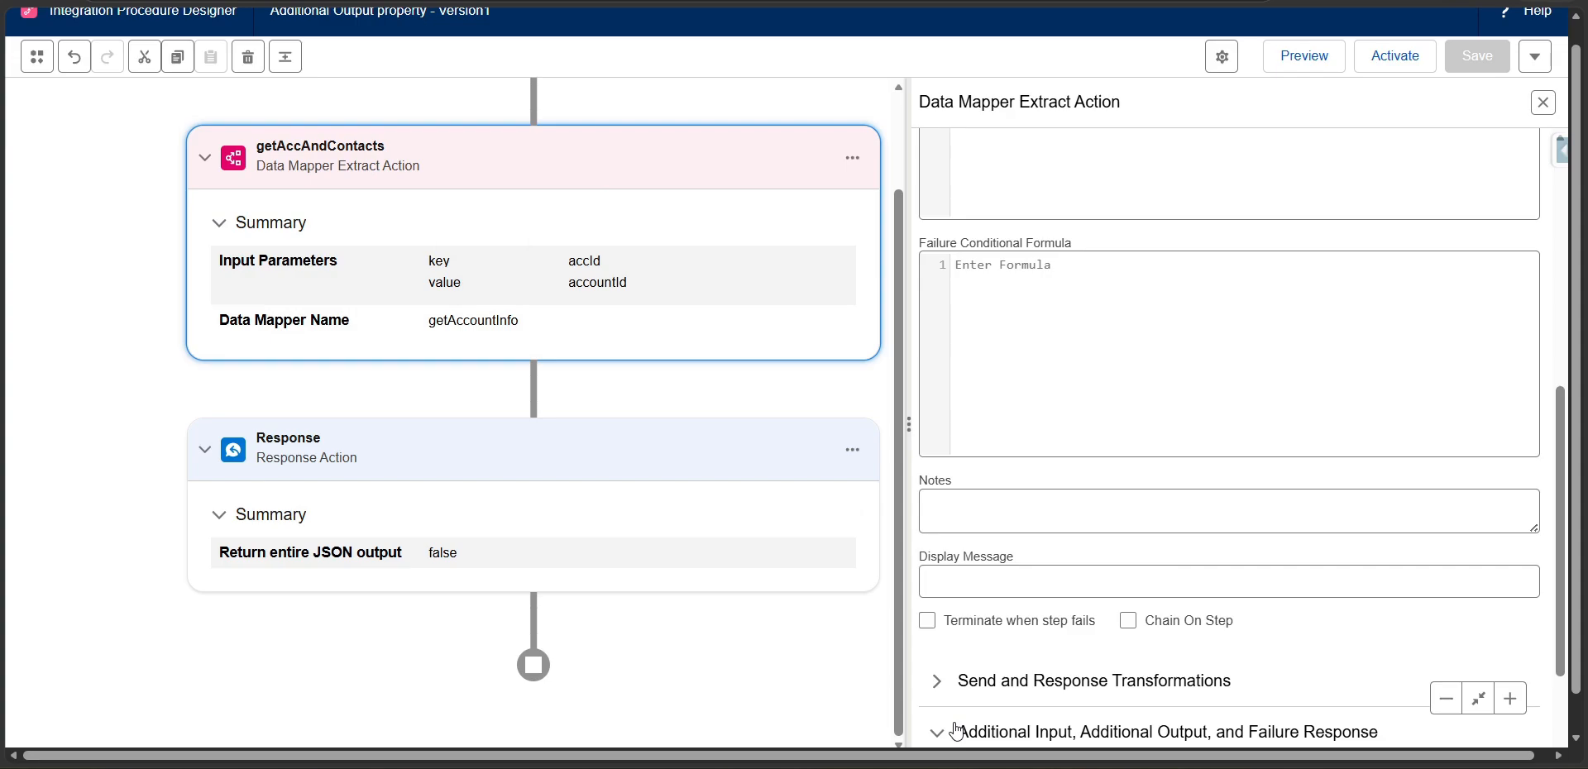
scroll(1034, 579, down, 2)
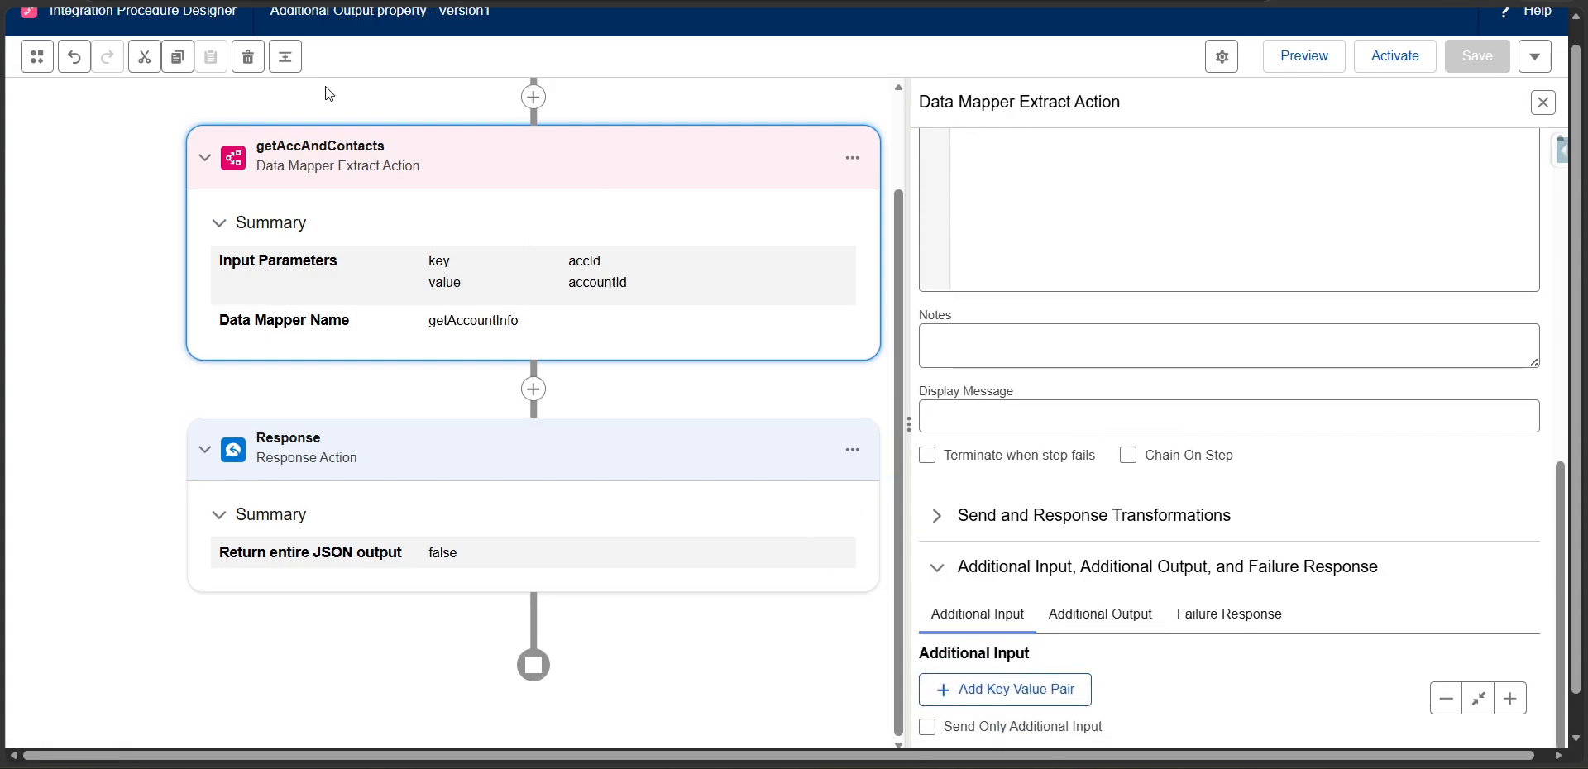
Add an additional output pair to the getAccAndContacts action with the key AccountNode:TestDRExtractNode.
click(1084, 616)
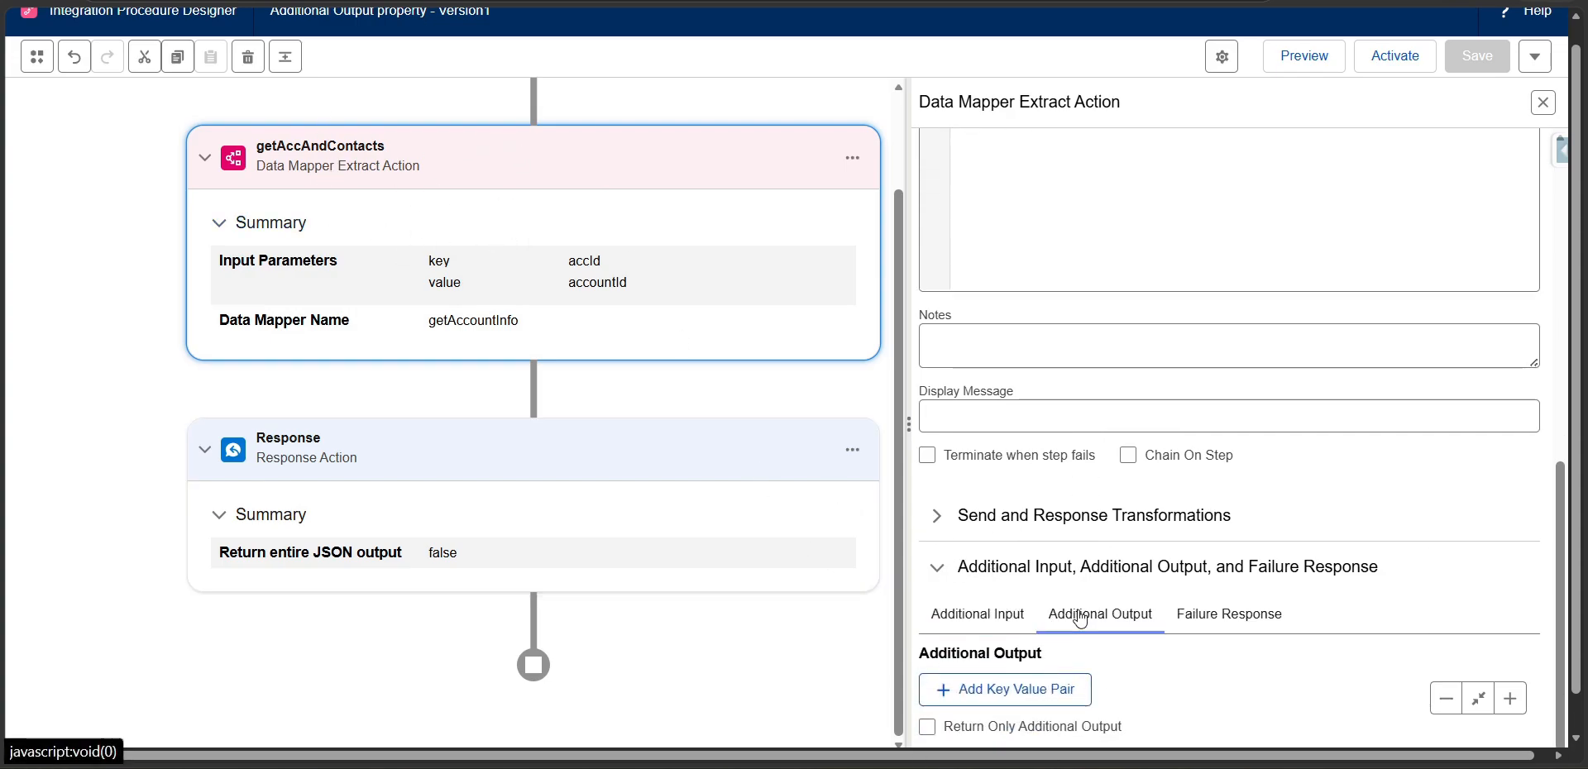
scroll(963, 476, down, 1)
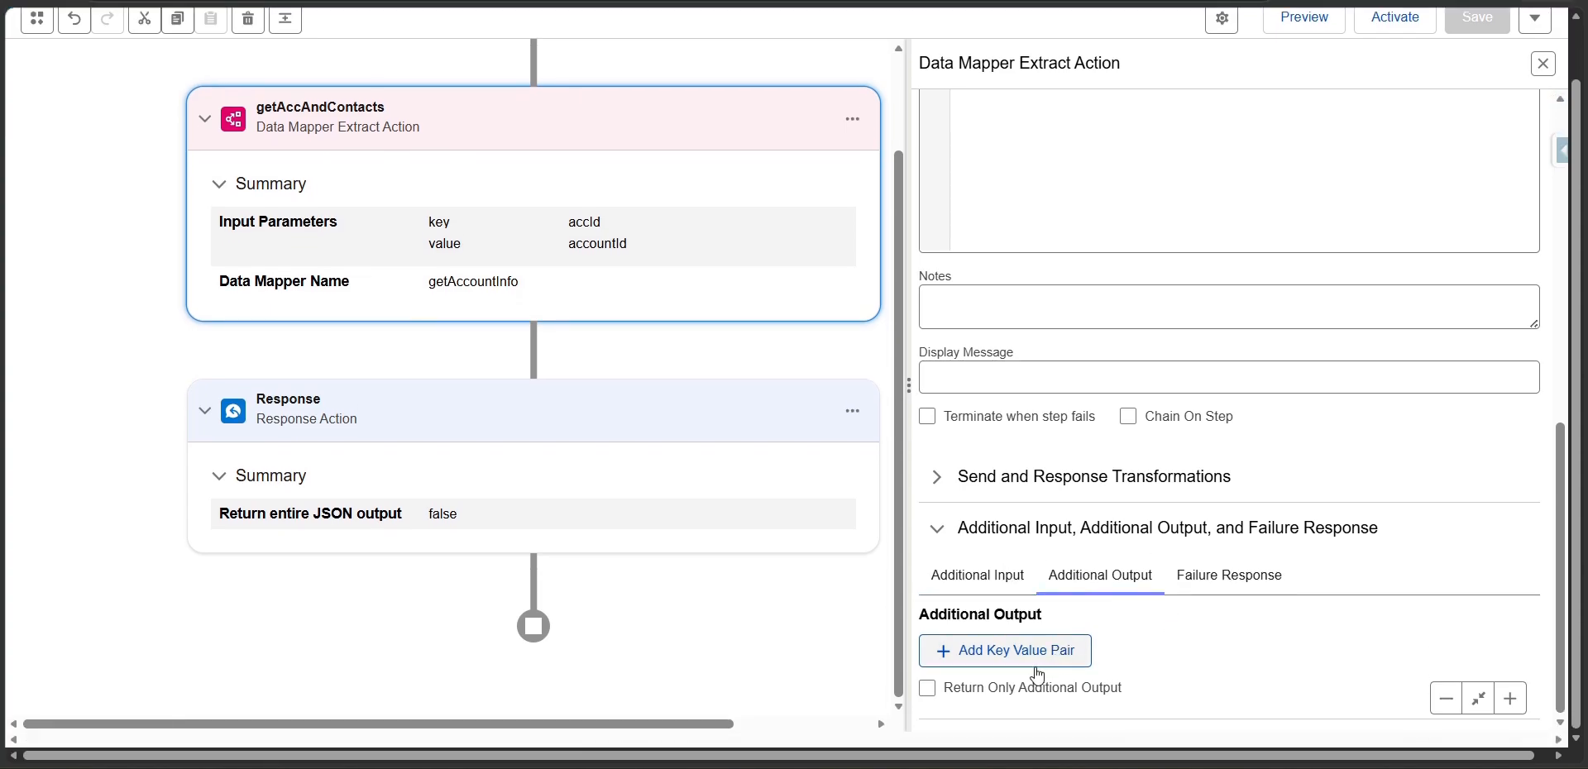
click(1059, 654)
scroll(1077, 621, down, 1)
click(1056, 610)
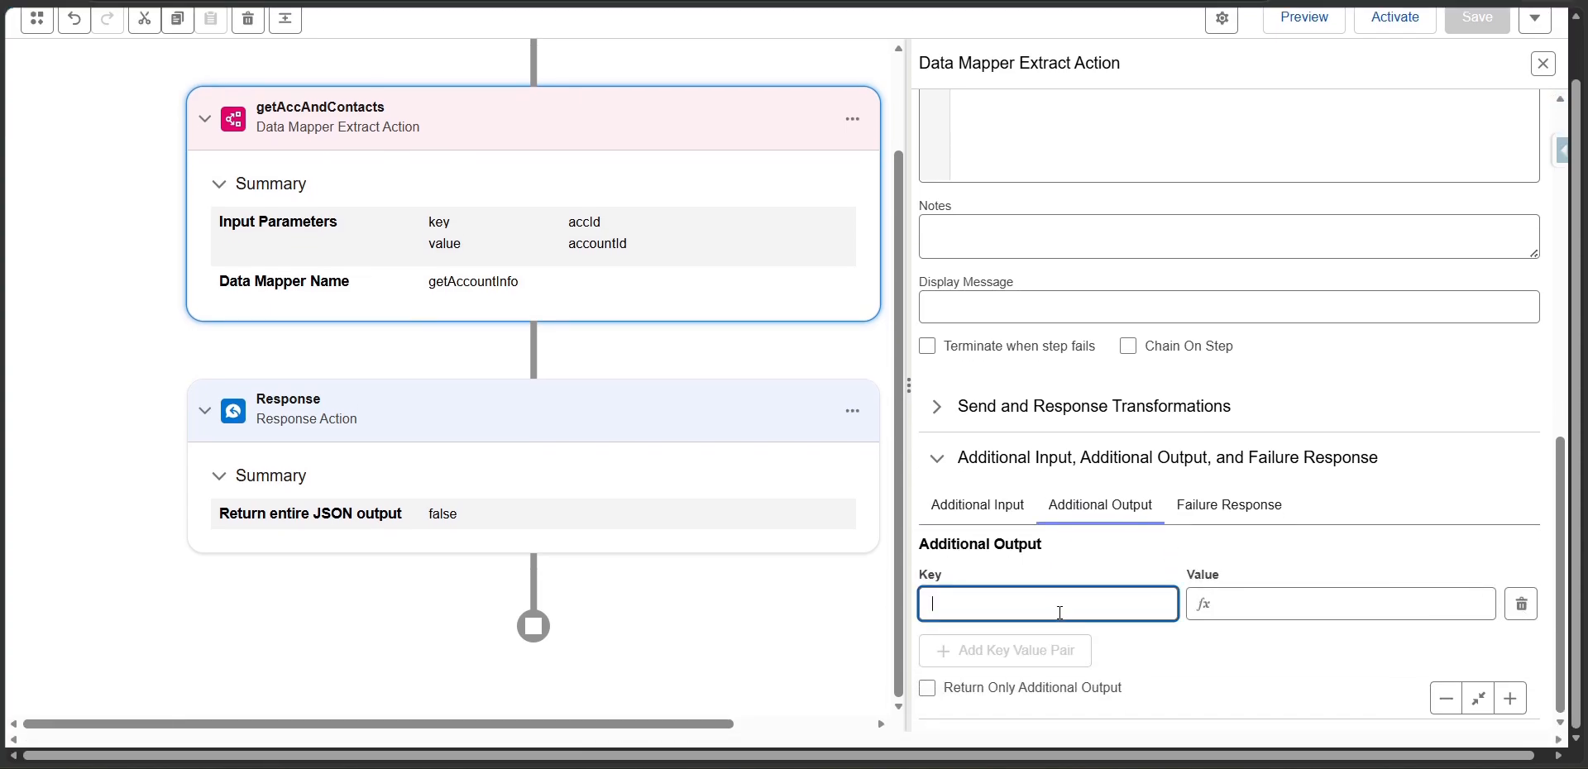
text(AccountNode:TestNode)
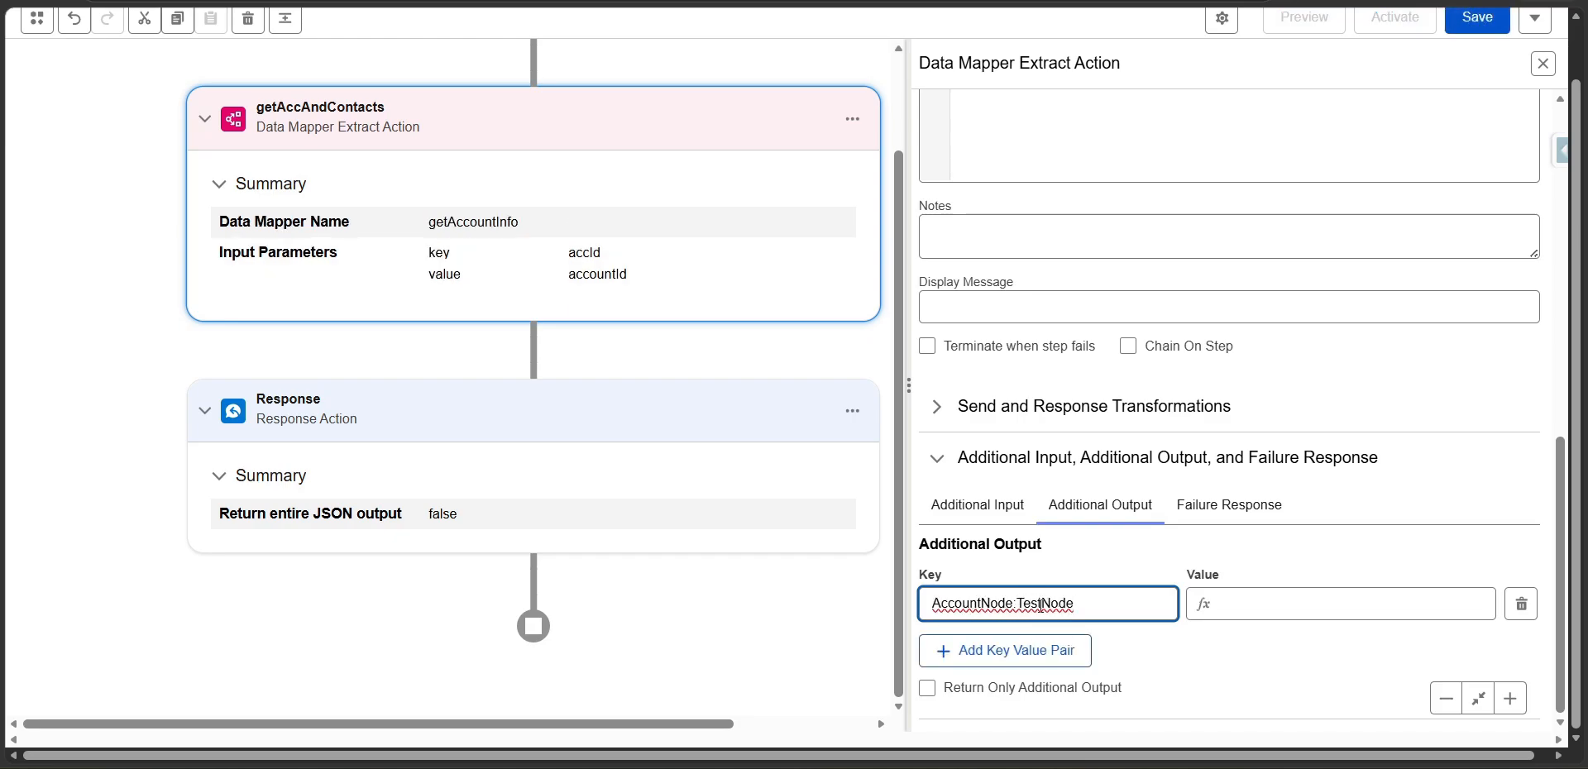
click(1041, 603)
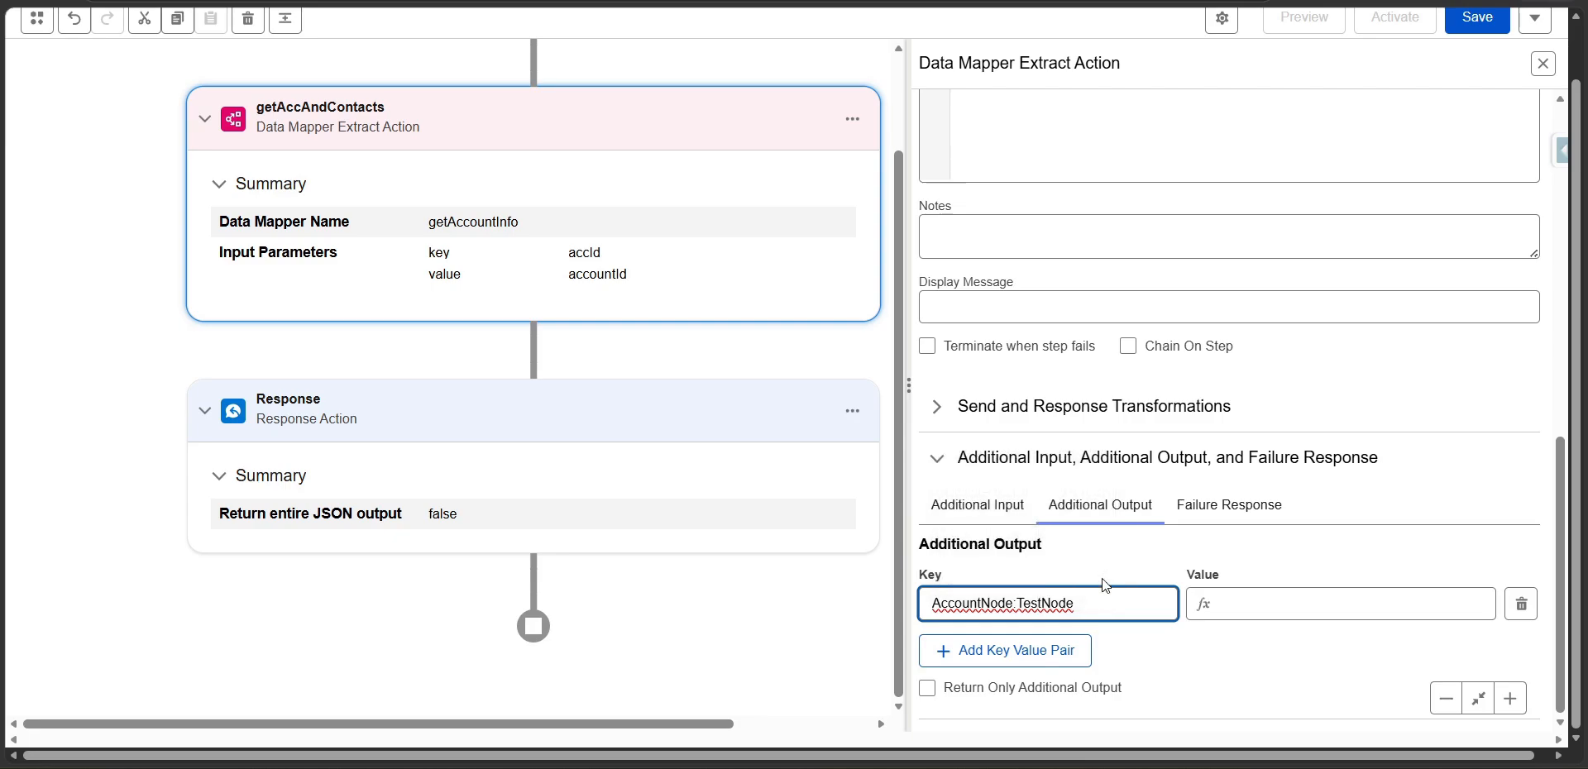
text(DRExtract)
click(1087, 603)
Set the new additional output pair's value to TestDRExtractNodeValue, reusing the node name from its key, and save the procedure.
double_click(1088, 604)
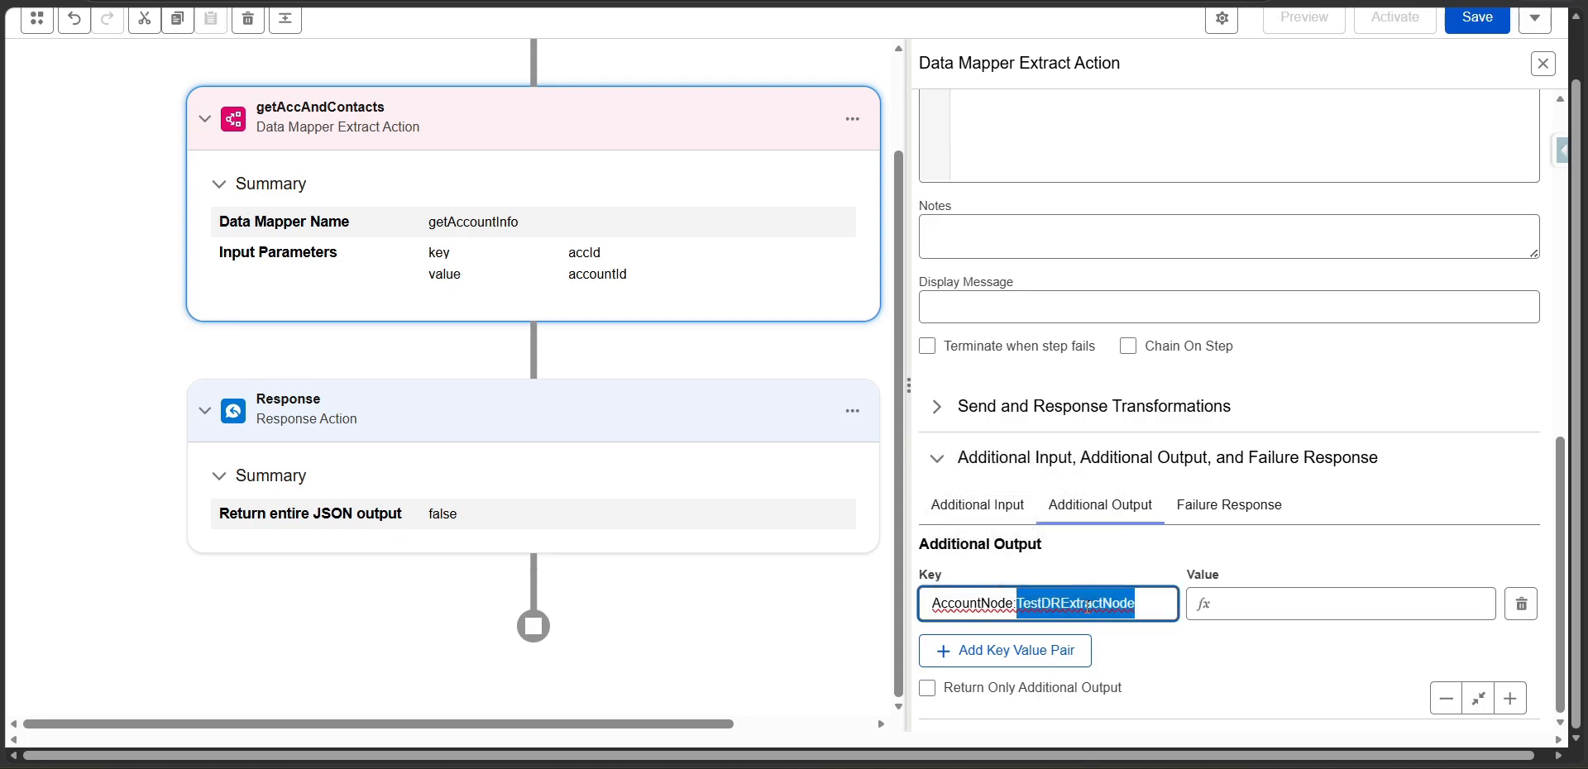
key(ctrl+c)
click(1281, 606)
key(ctrl+v)
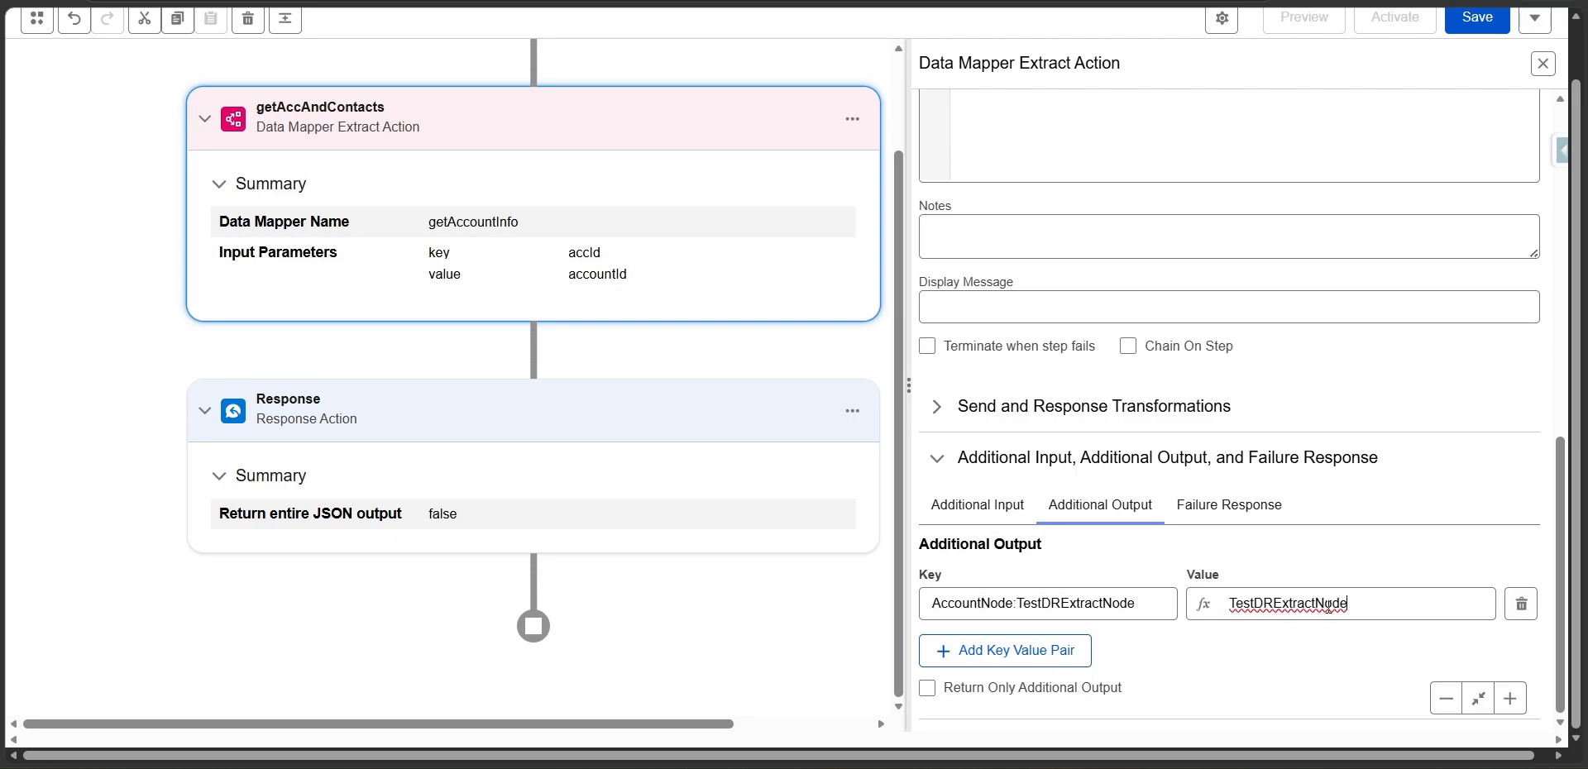
text(Value)
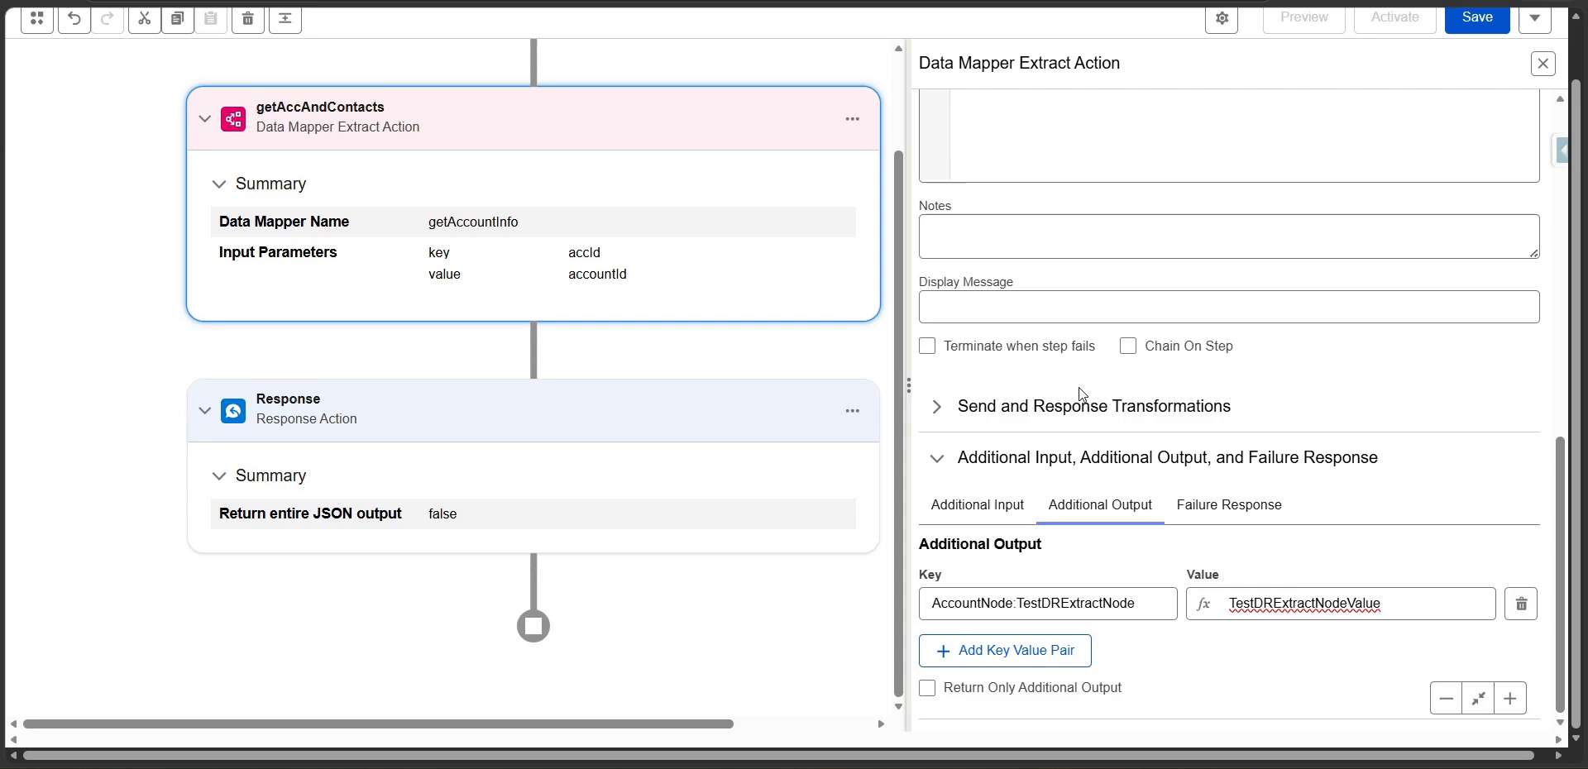
click(1487, 23)
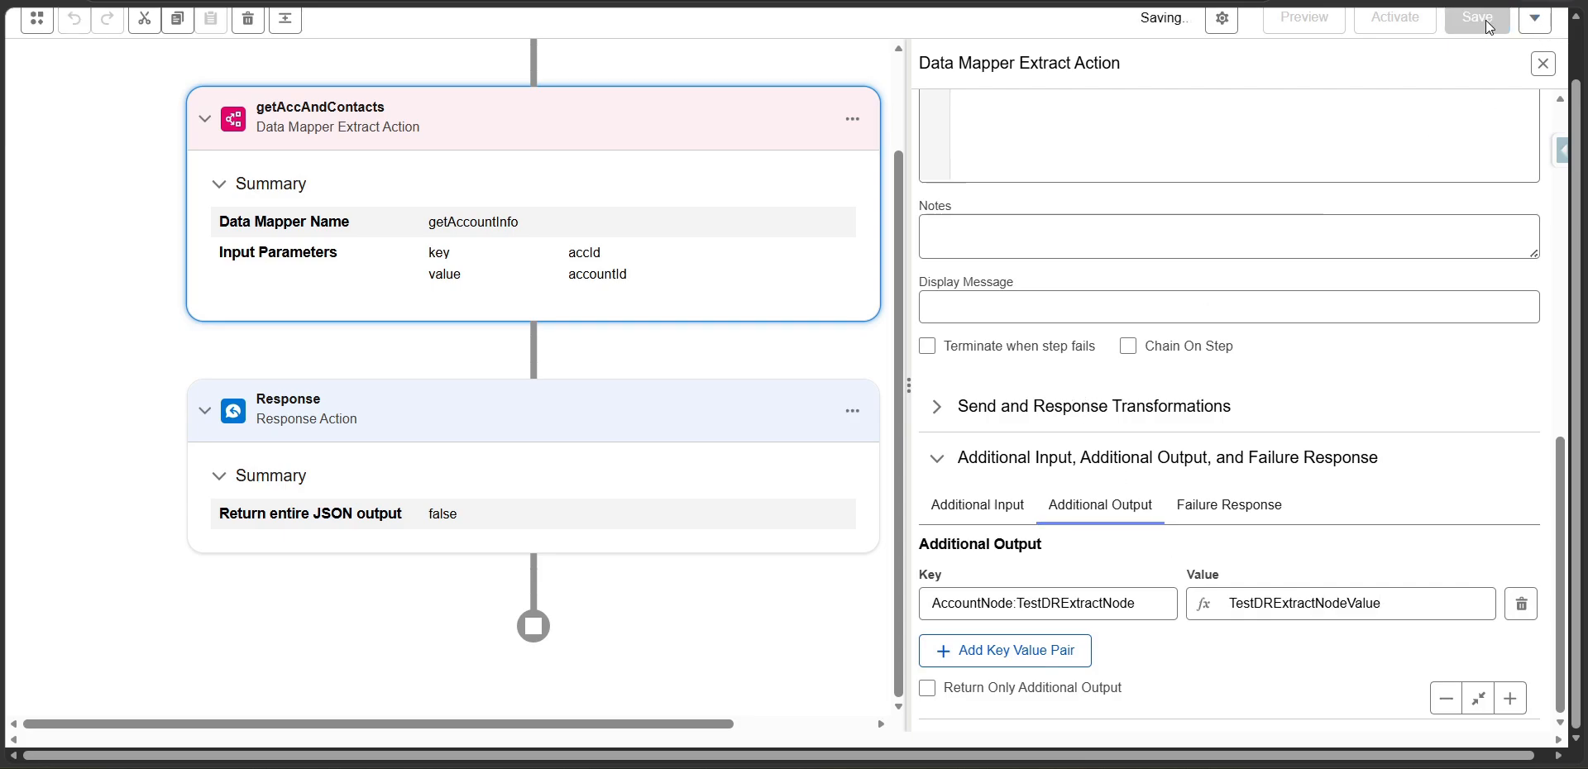
Execute the procedure in preview with the remembered accId and show the Response step's output.
click(1303, 24)
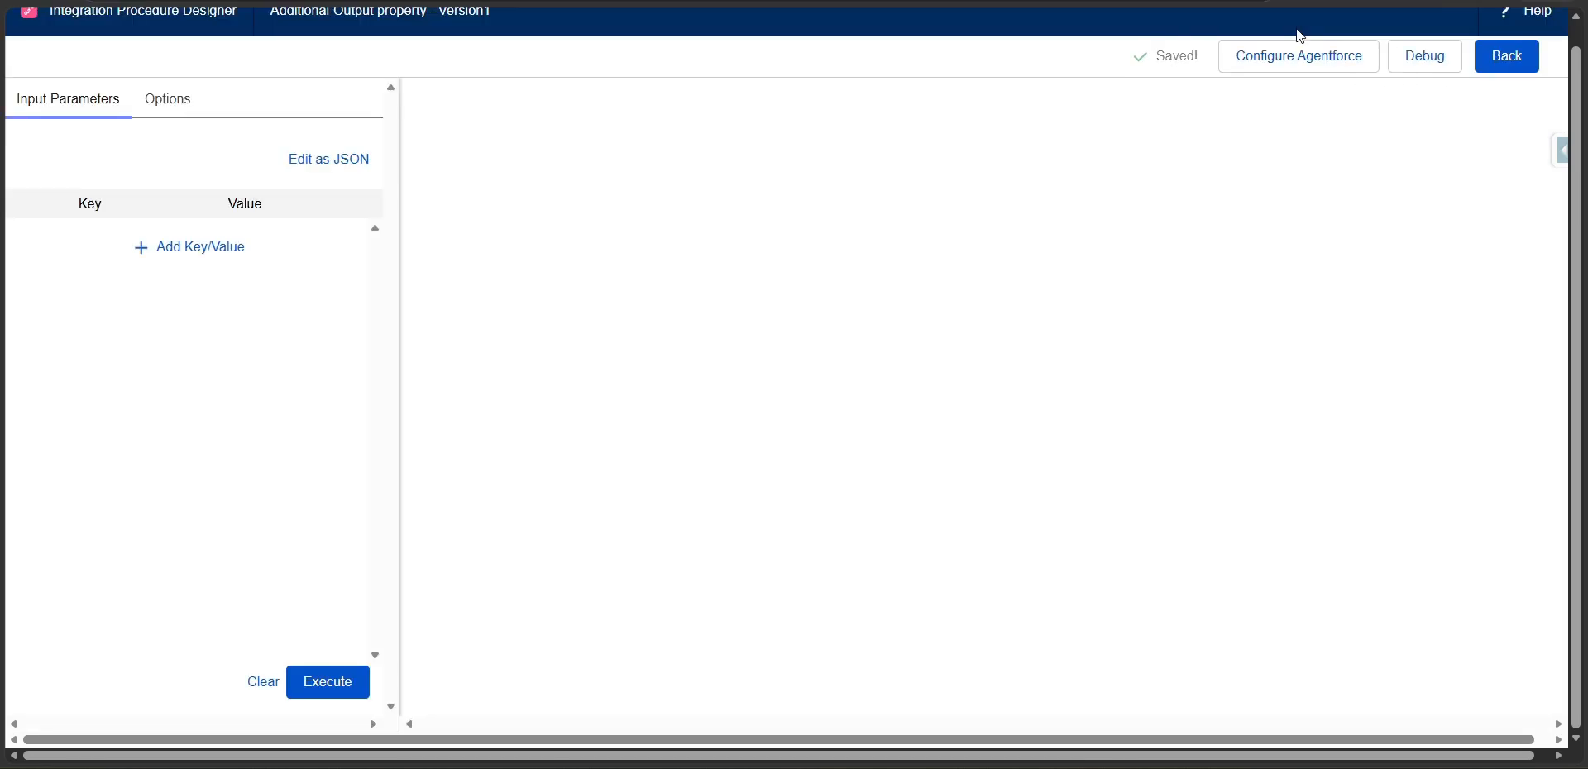
click(326, 683)
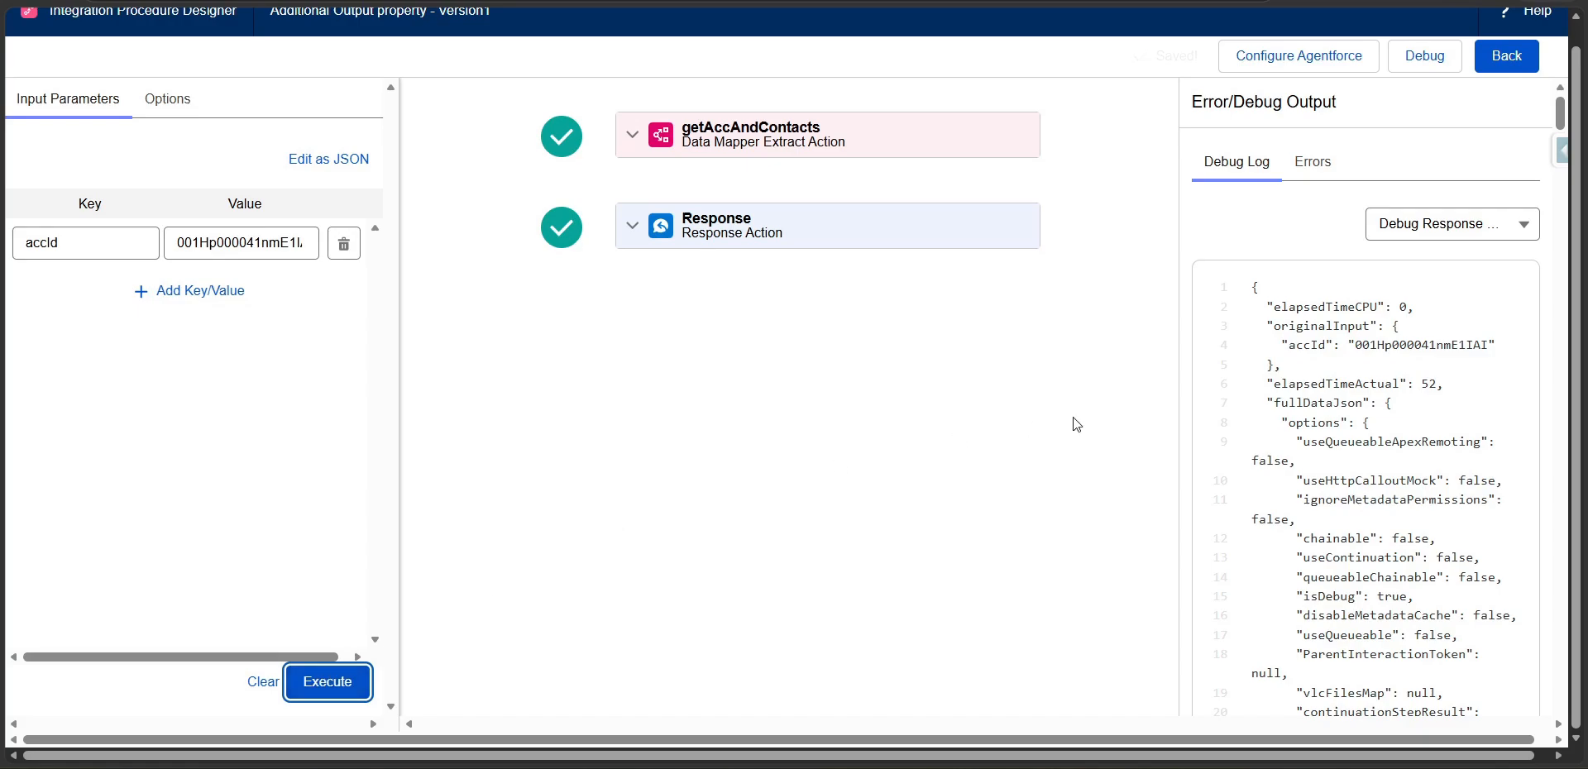
click(1471, 231)
click(1430, 358)
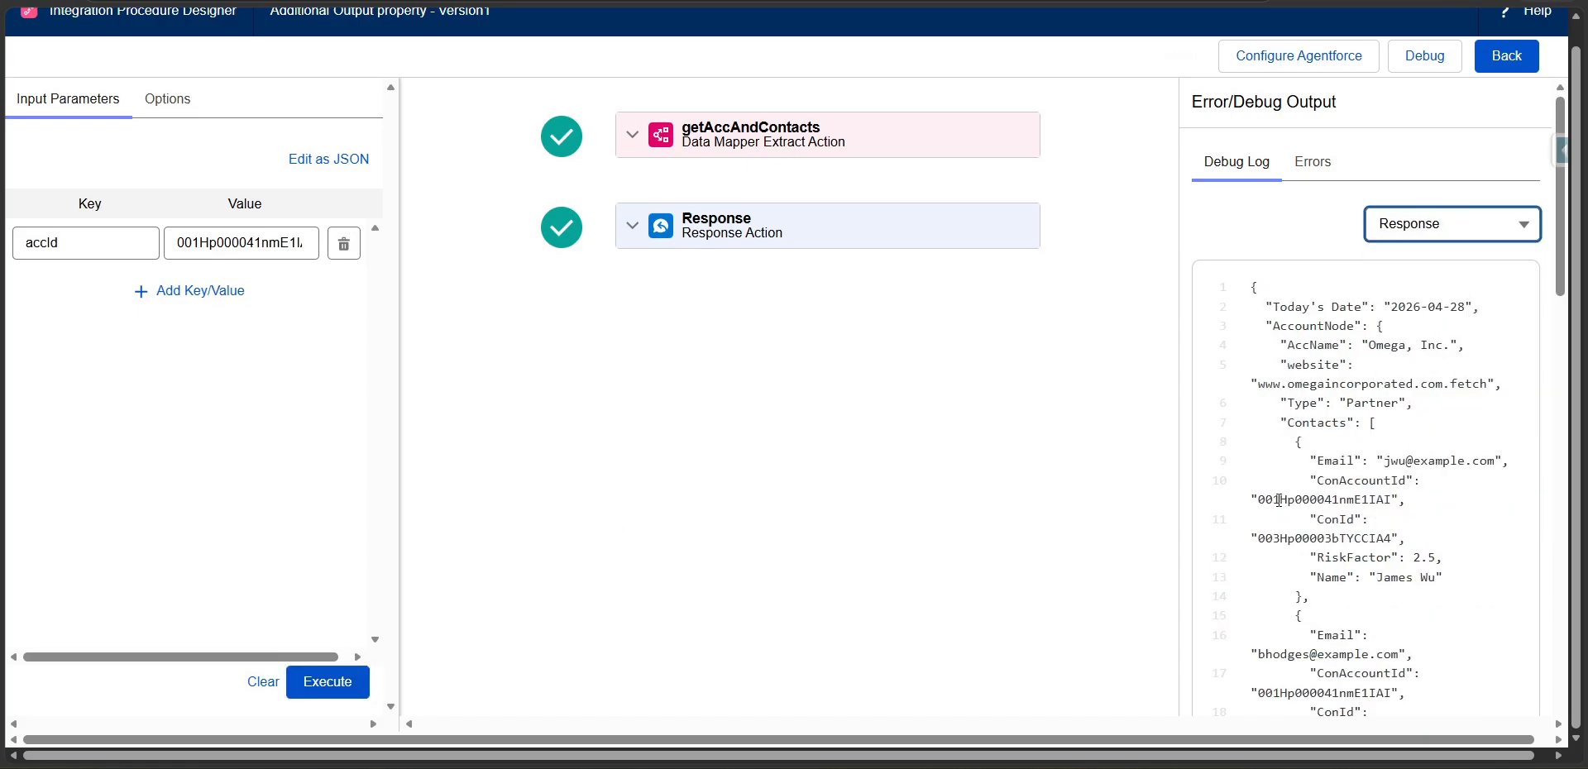
Examine the response JSON for the AccountNode data, the TestDRExtractNode entry and the Response action's additional output nodes.
scroll(1266, 510, down, 7)
scroll(1274, 480, up, 7)
drag(1274, 331, 1406, 403)
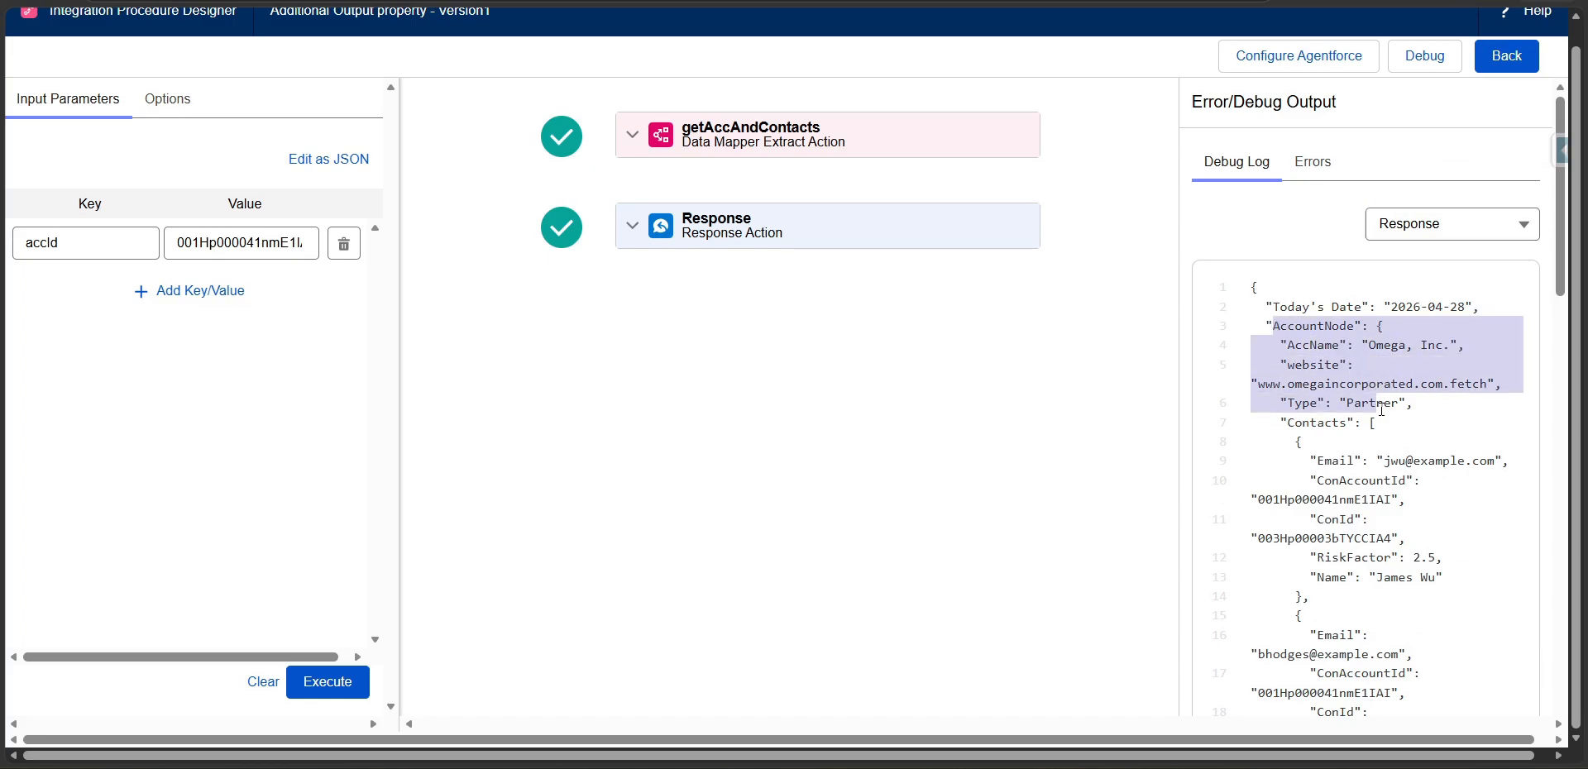
scroll(1380, 457, down, 5)
scroll(1380, 457, down, 10)
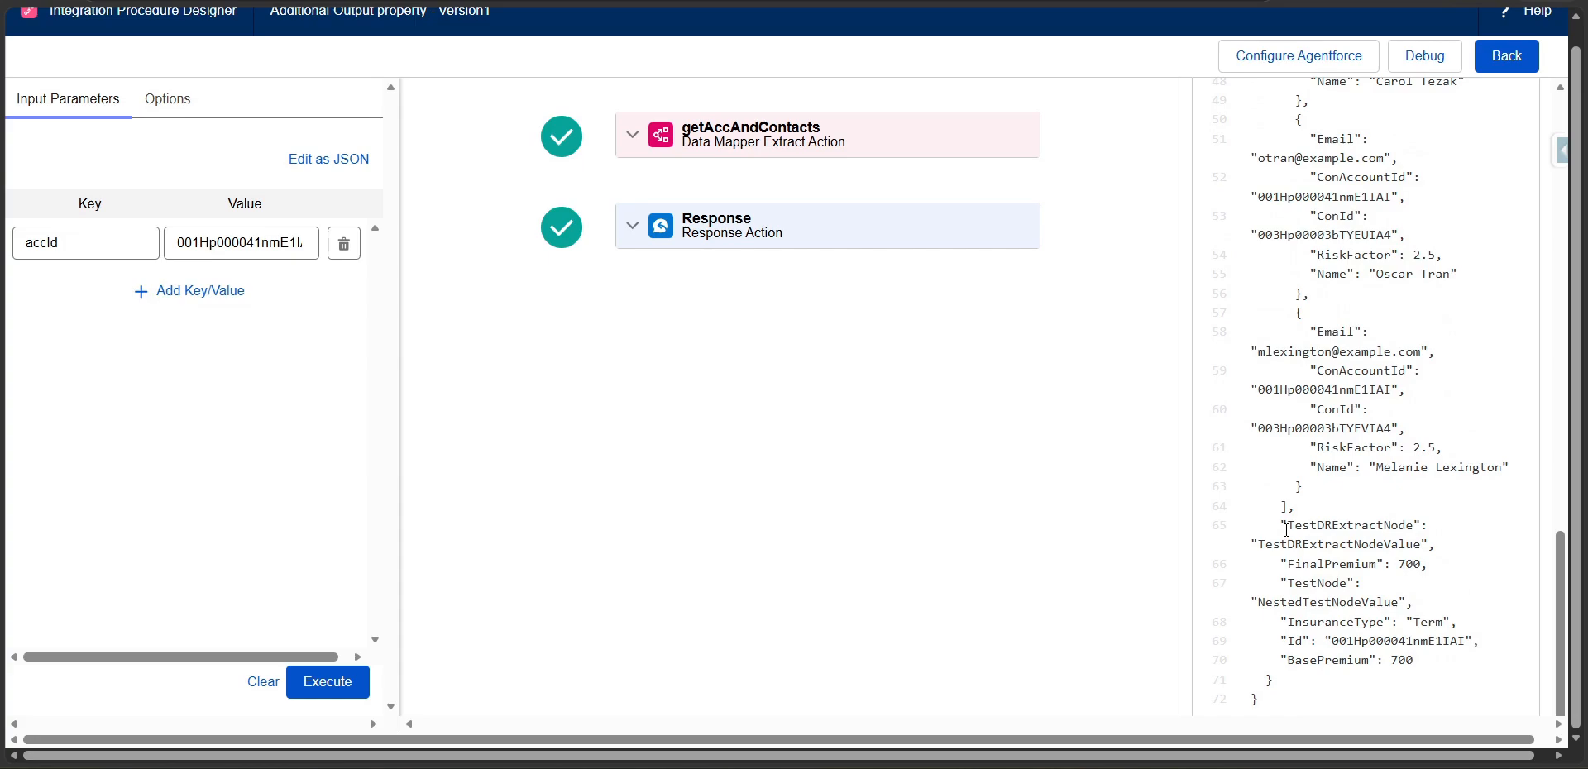
drag(1286, 527, 1430, 545)
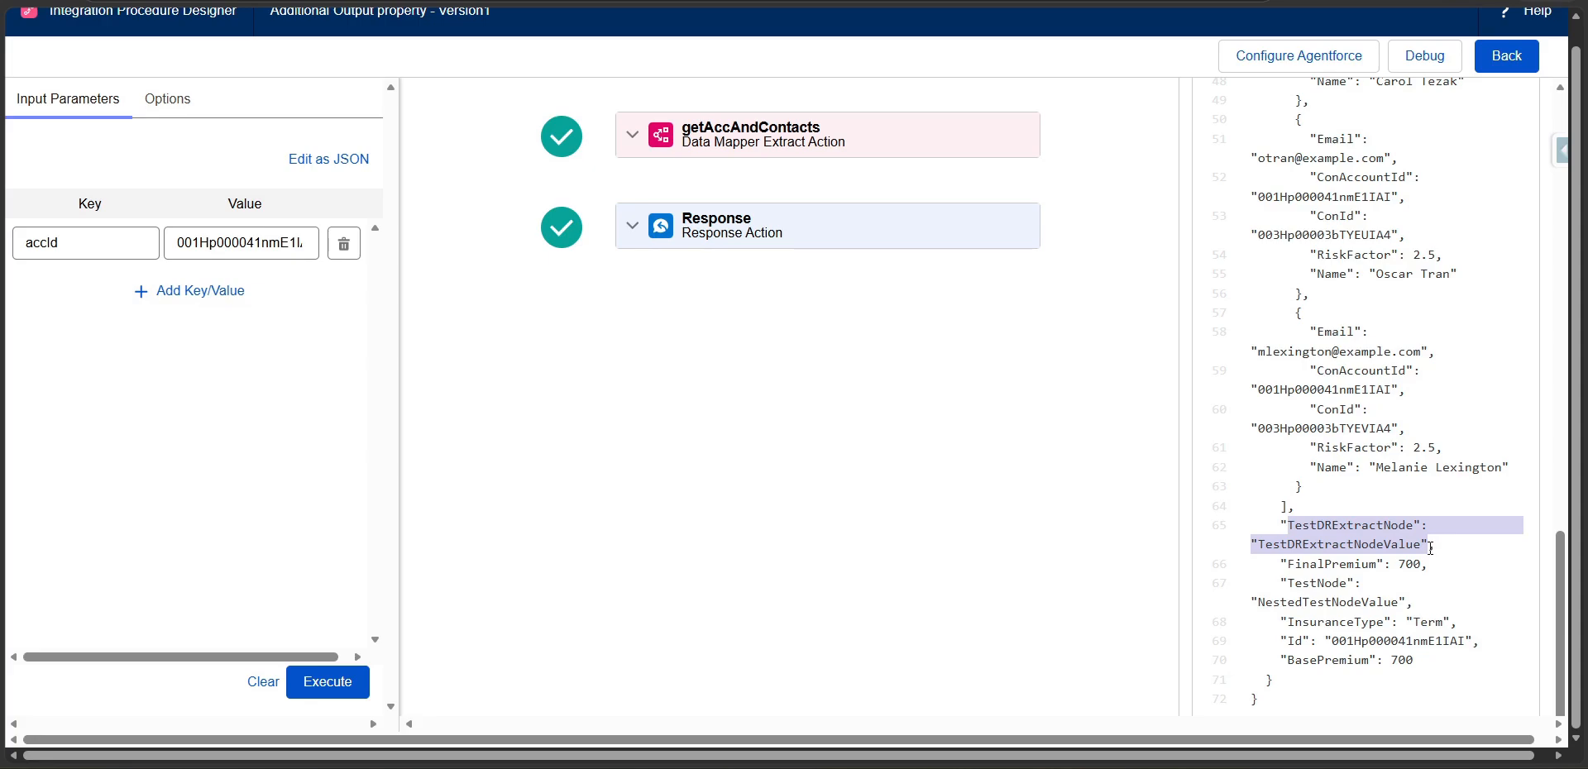
click(1412, 641)
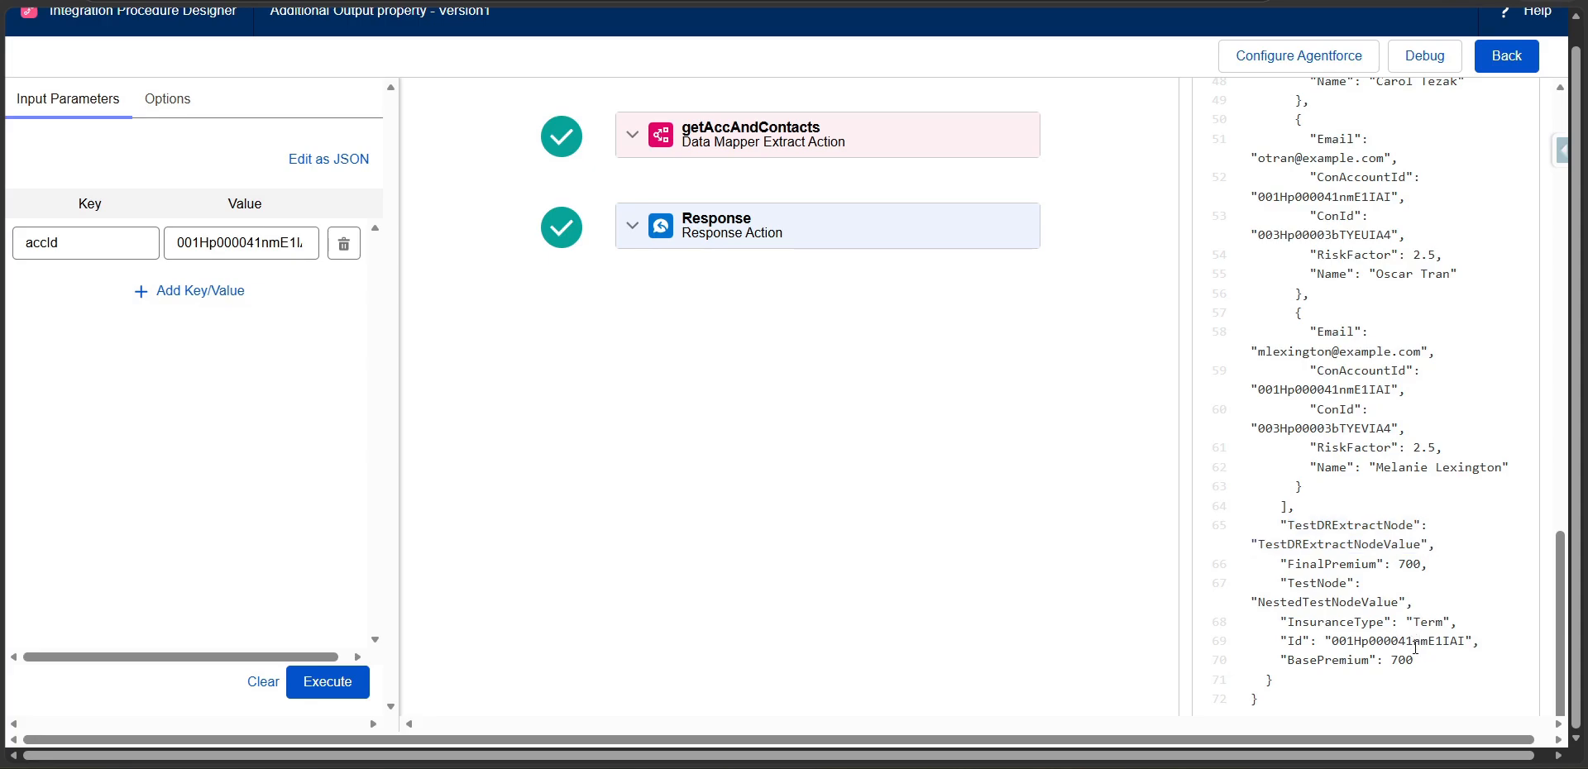
drag(1414, 661, 1281, 564)
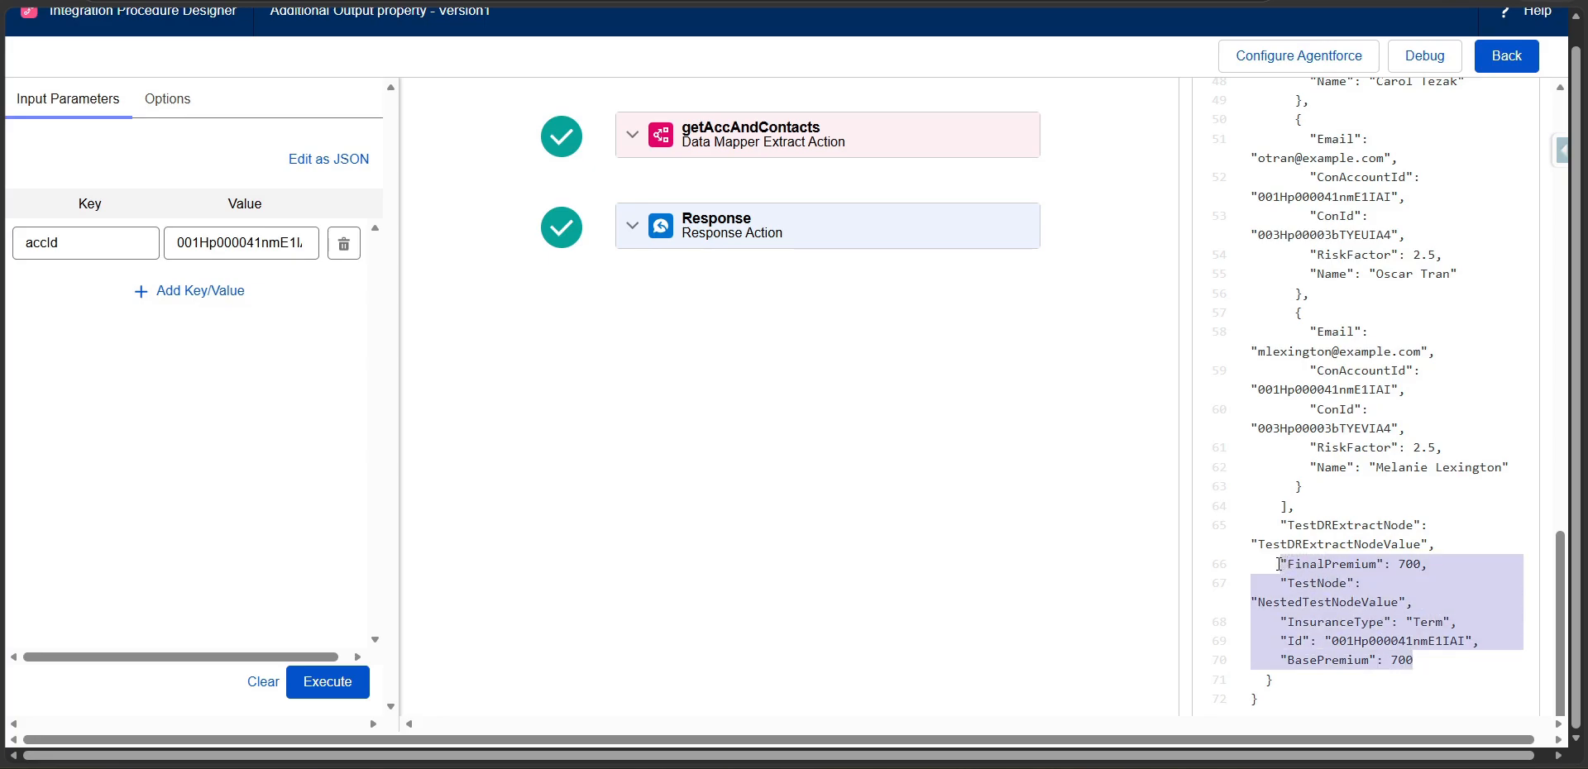
drag(1275, 525, 1441, 542)
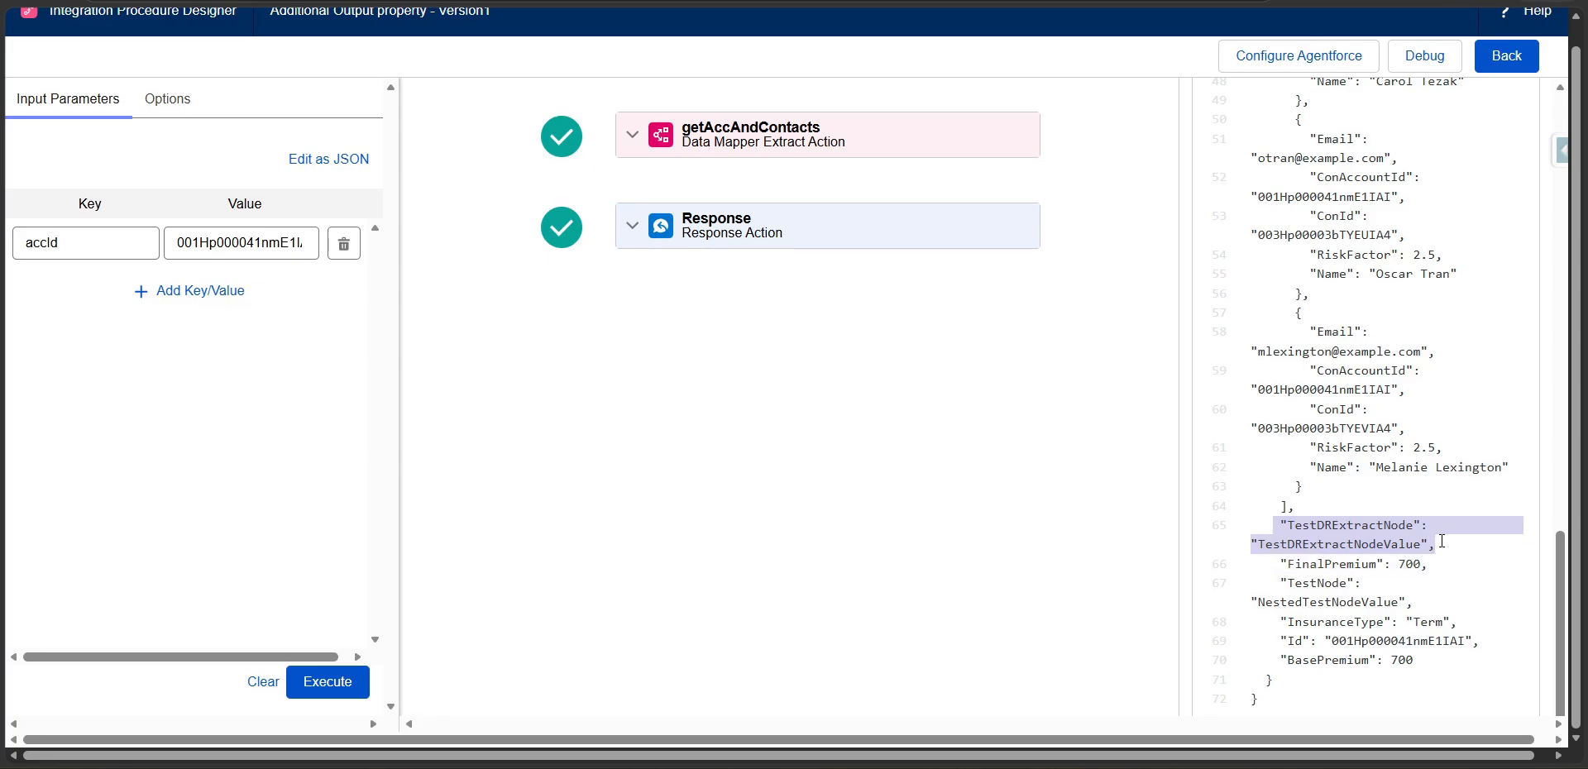
Return to the procedure design, enable Return Only Additional Output for the getAccAndContacts action and save.
click(1507, 55)
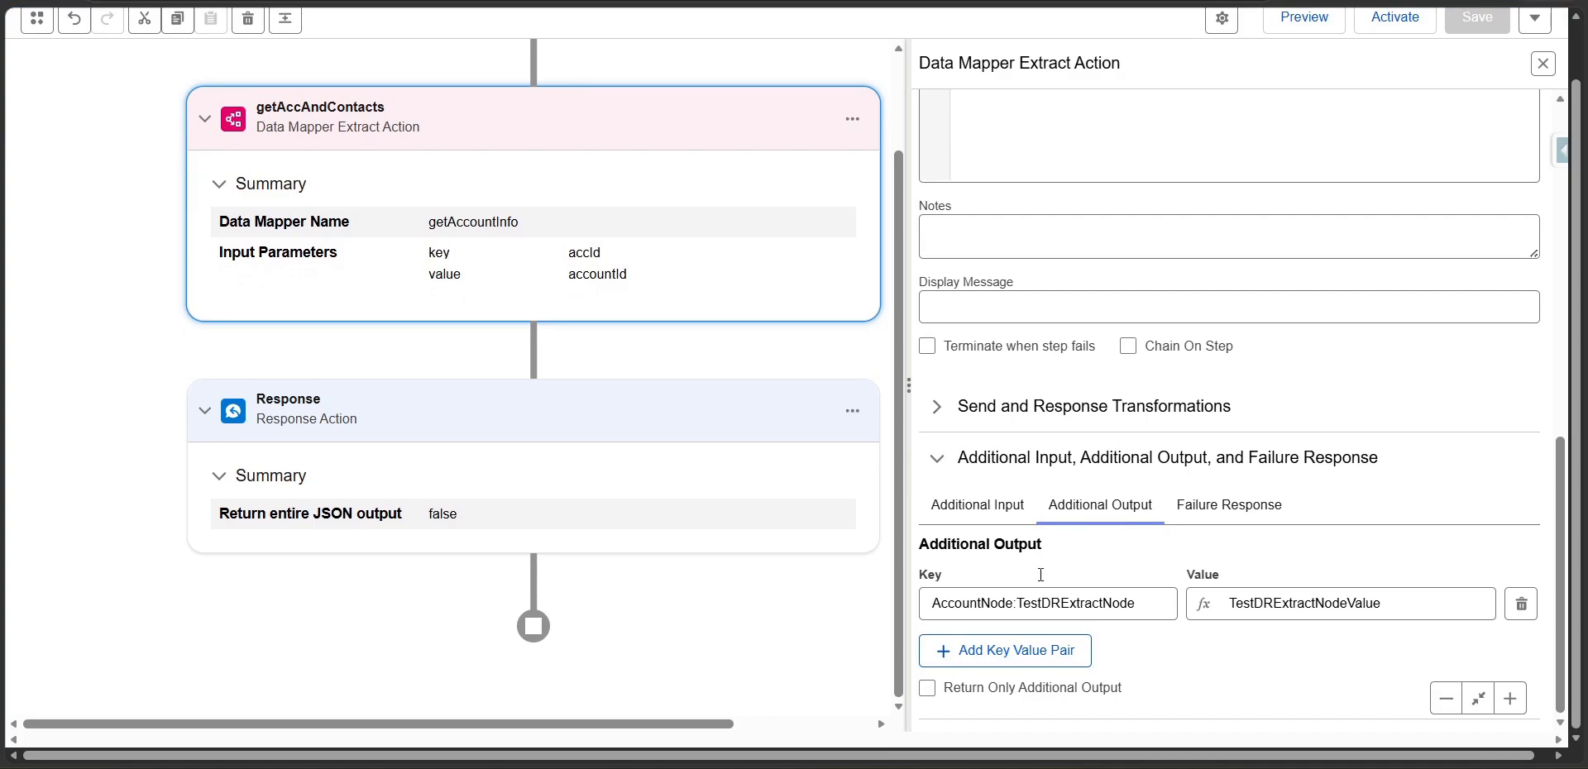
click(927, 687)
click(1469, 25)
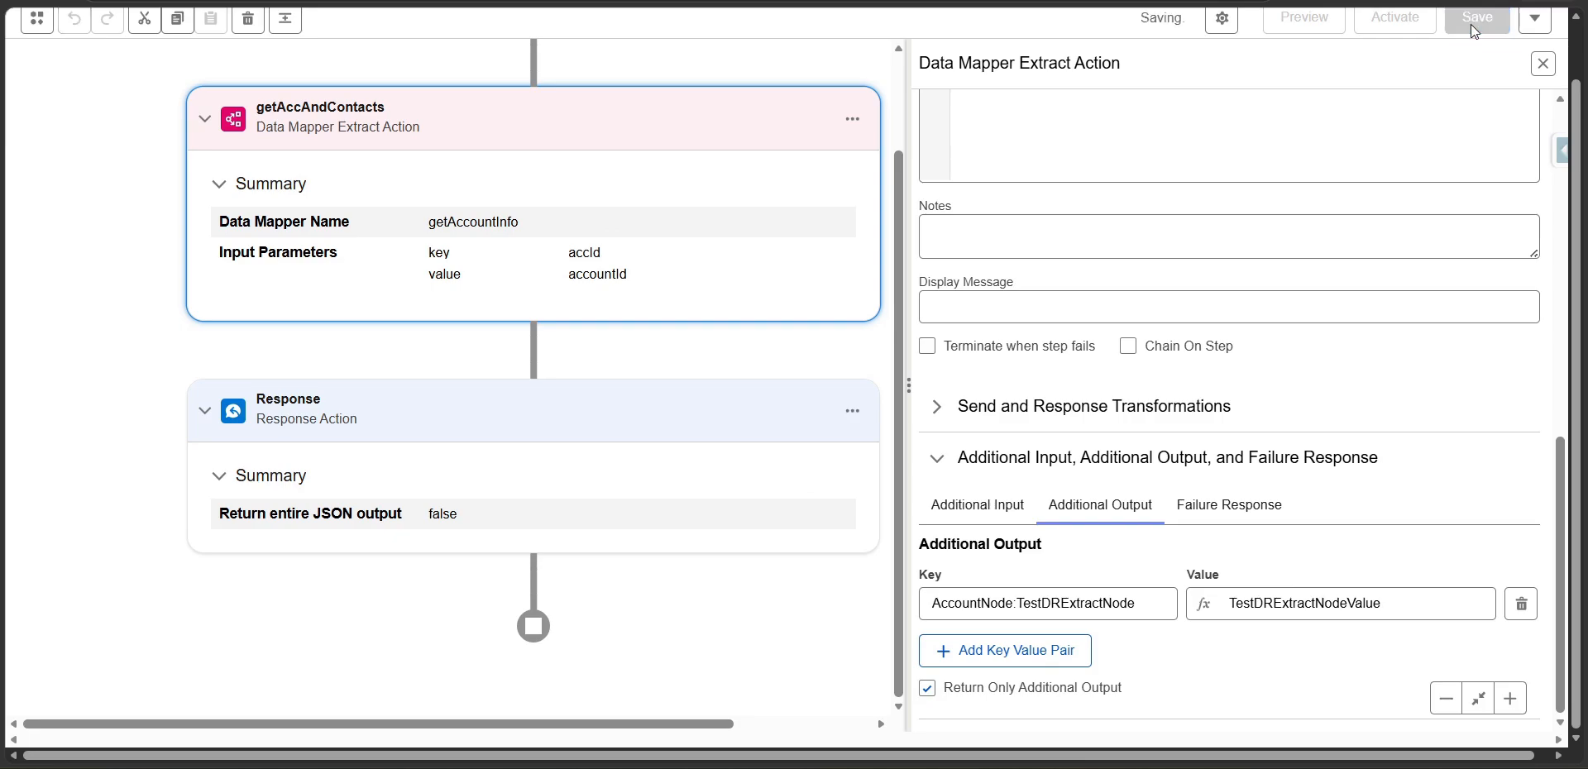
Review the Additional Output settings of the Response action and compare them with those of getAccAndContacts.
click(606, 400)
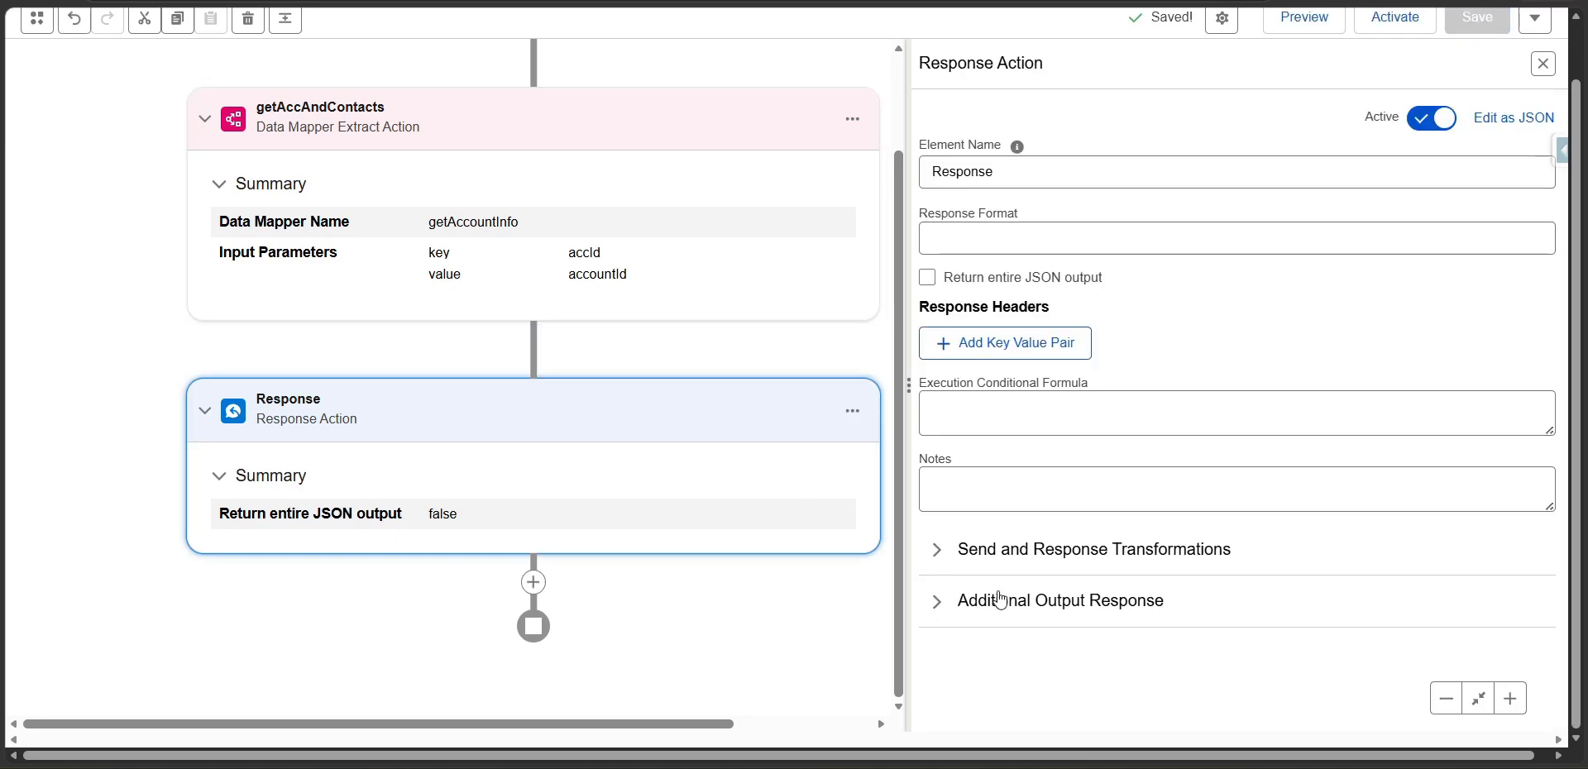
click(938, 602)
scroll(952, 649, down, 4)
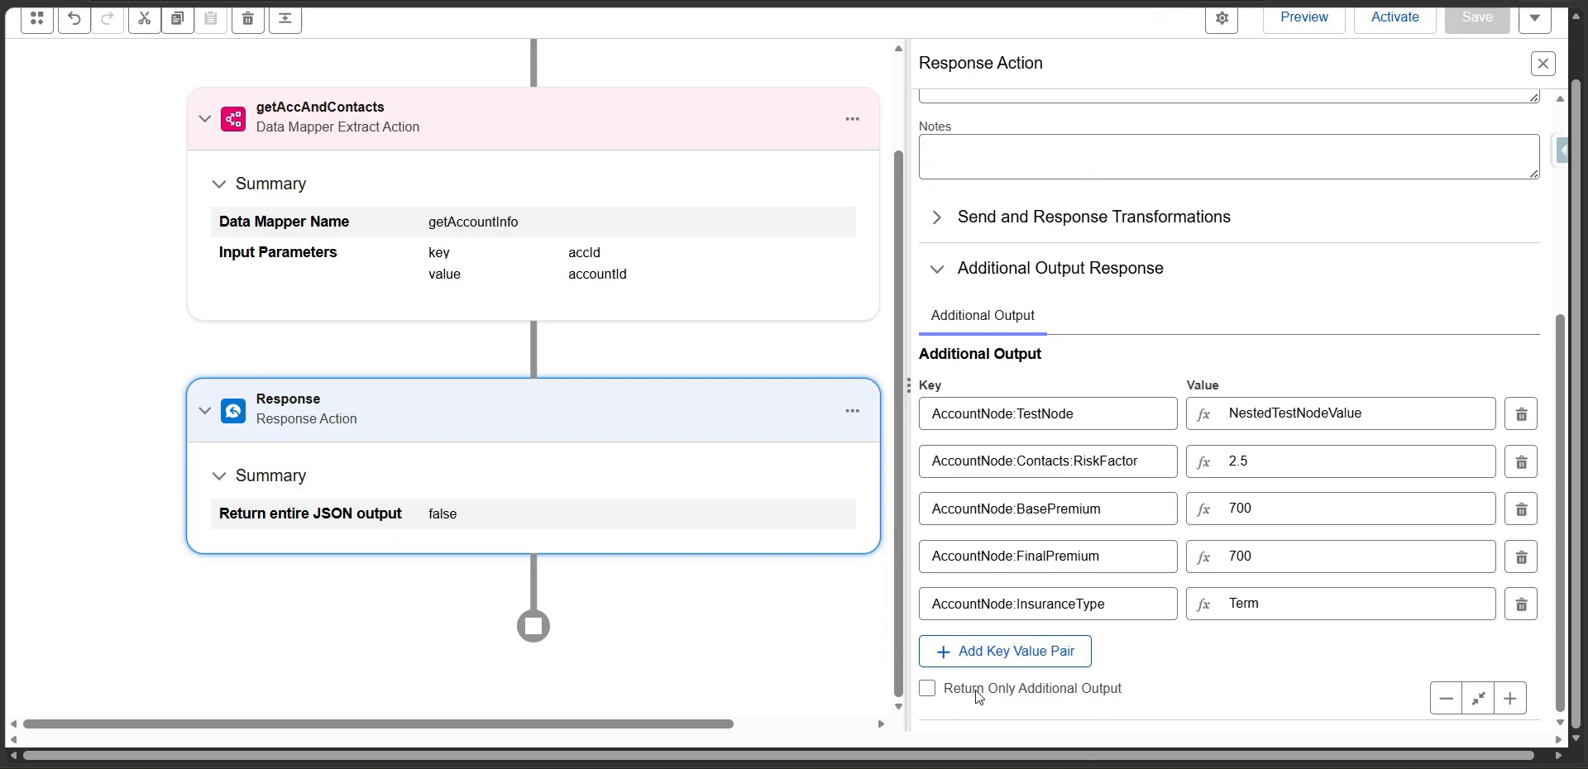
click(704, 136)
click(948, 707)
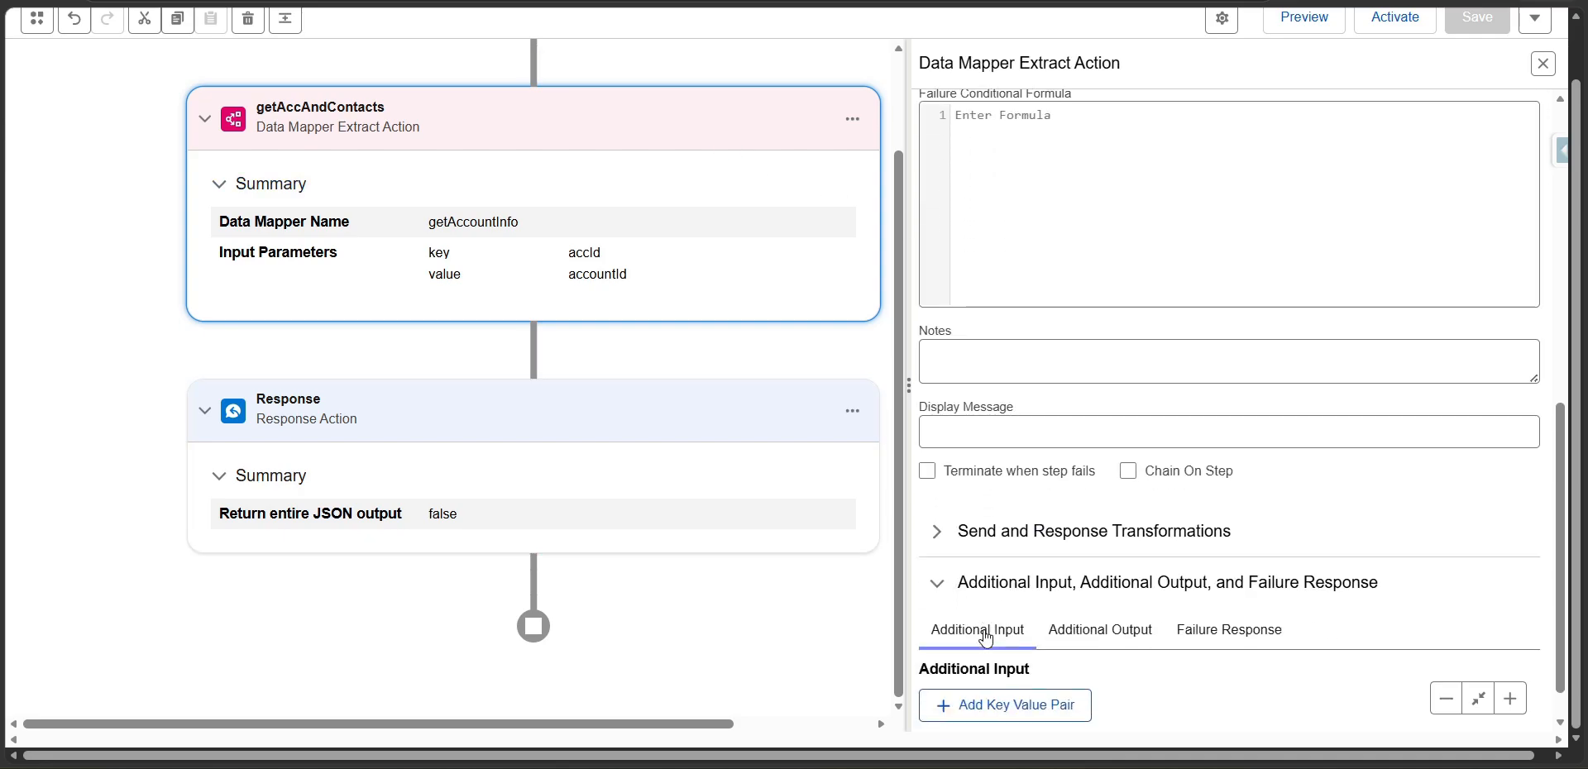
click(1121, 573)
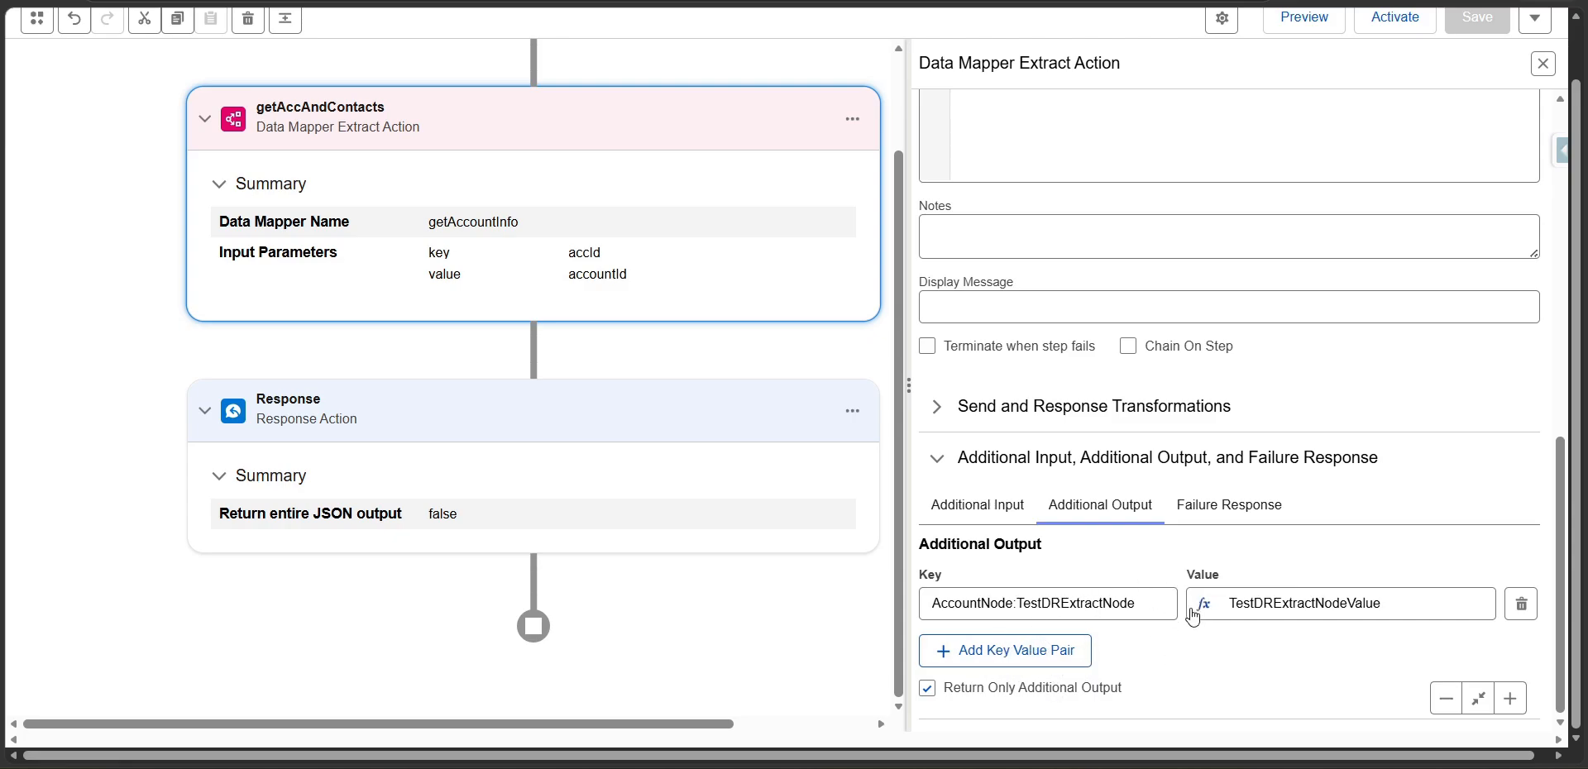
scroll(1207, 563, up, 3)
Execute the updated procedure in preview, show the Response step's output and highlight its TestDRExtractNode entry.
click(1272, 26)
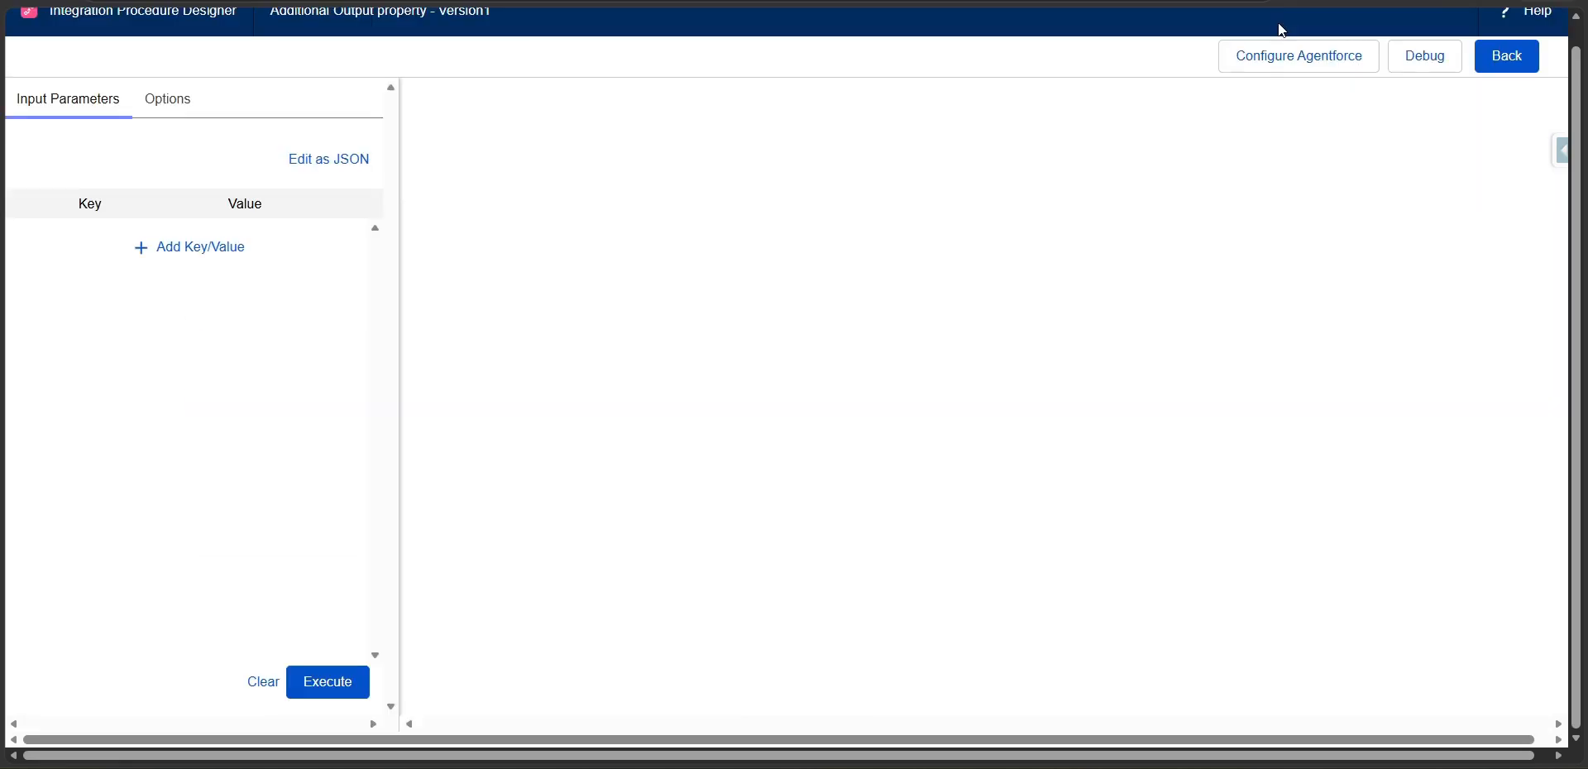
click(352, 682)
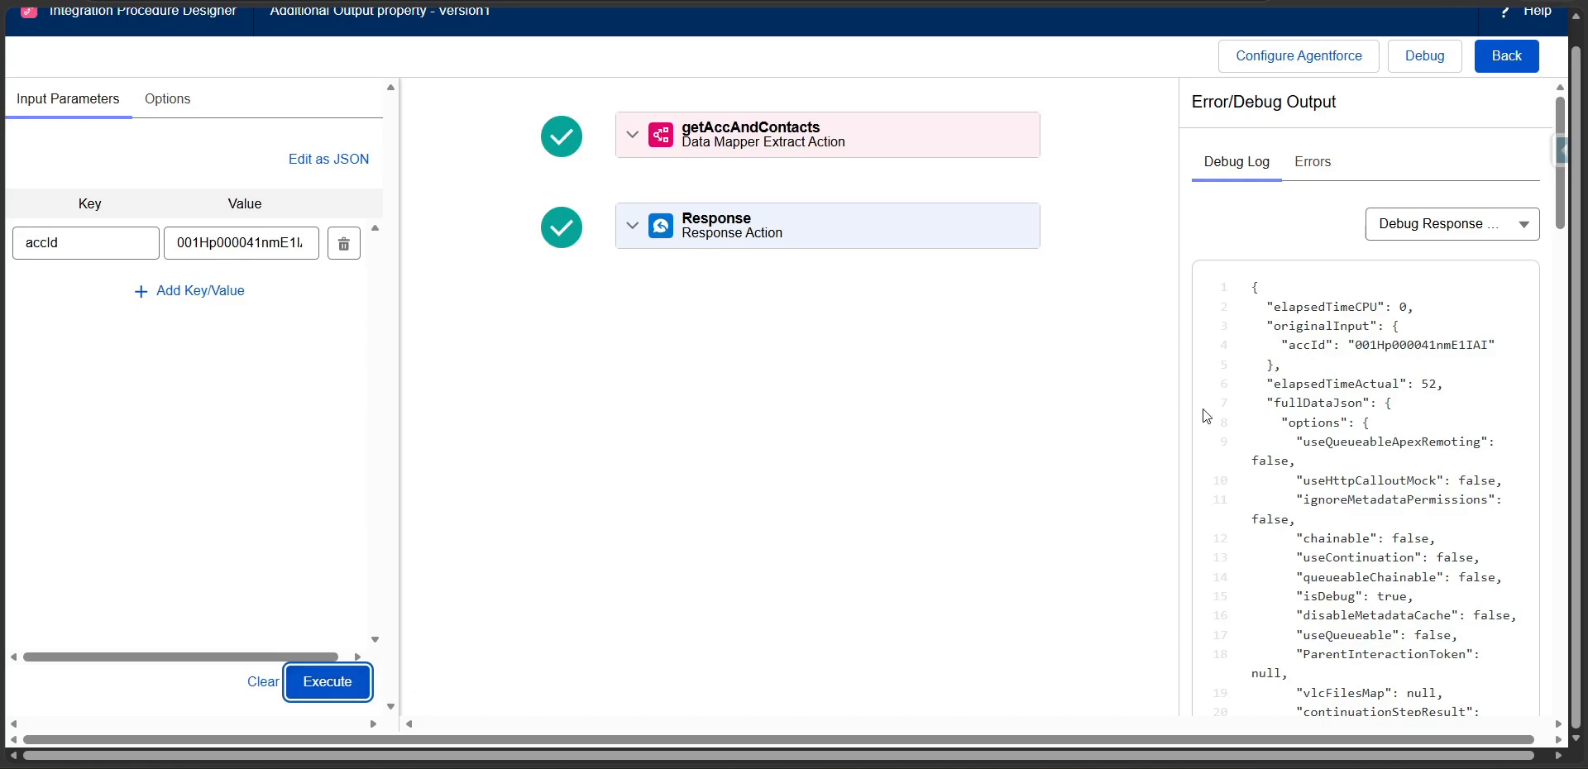
click(1383, 225)
click(1414, 369)
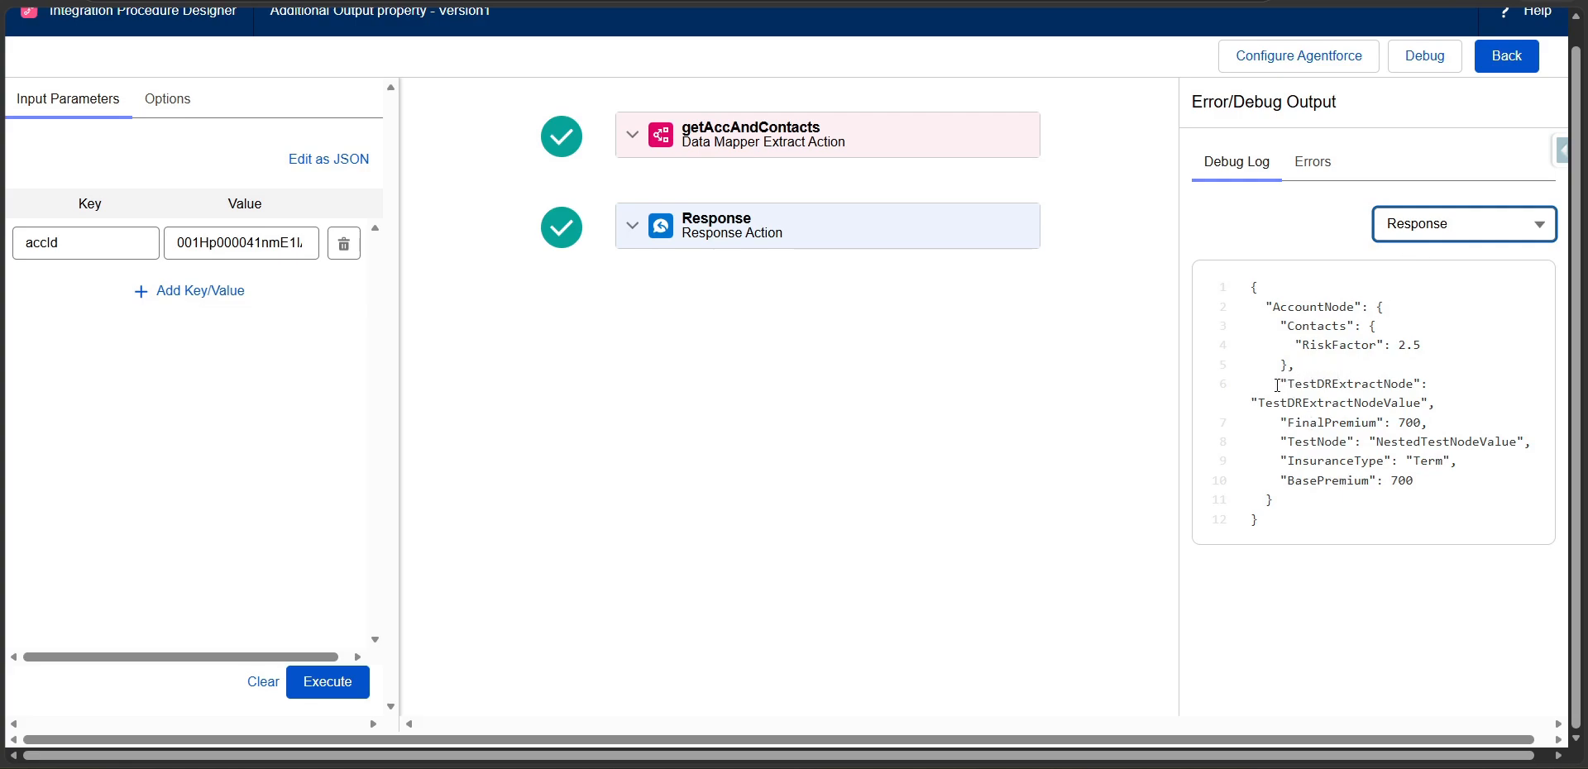
drag(1277, 385, 1453, 403)
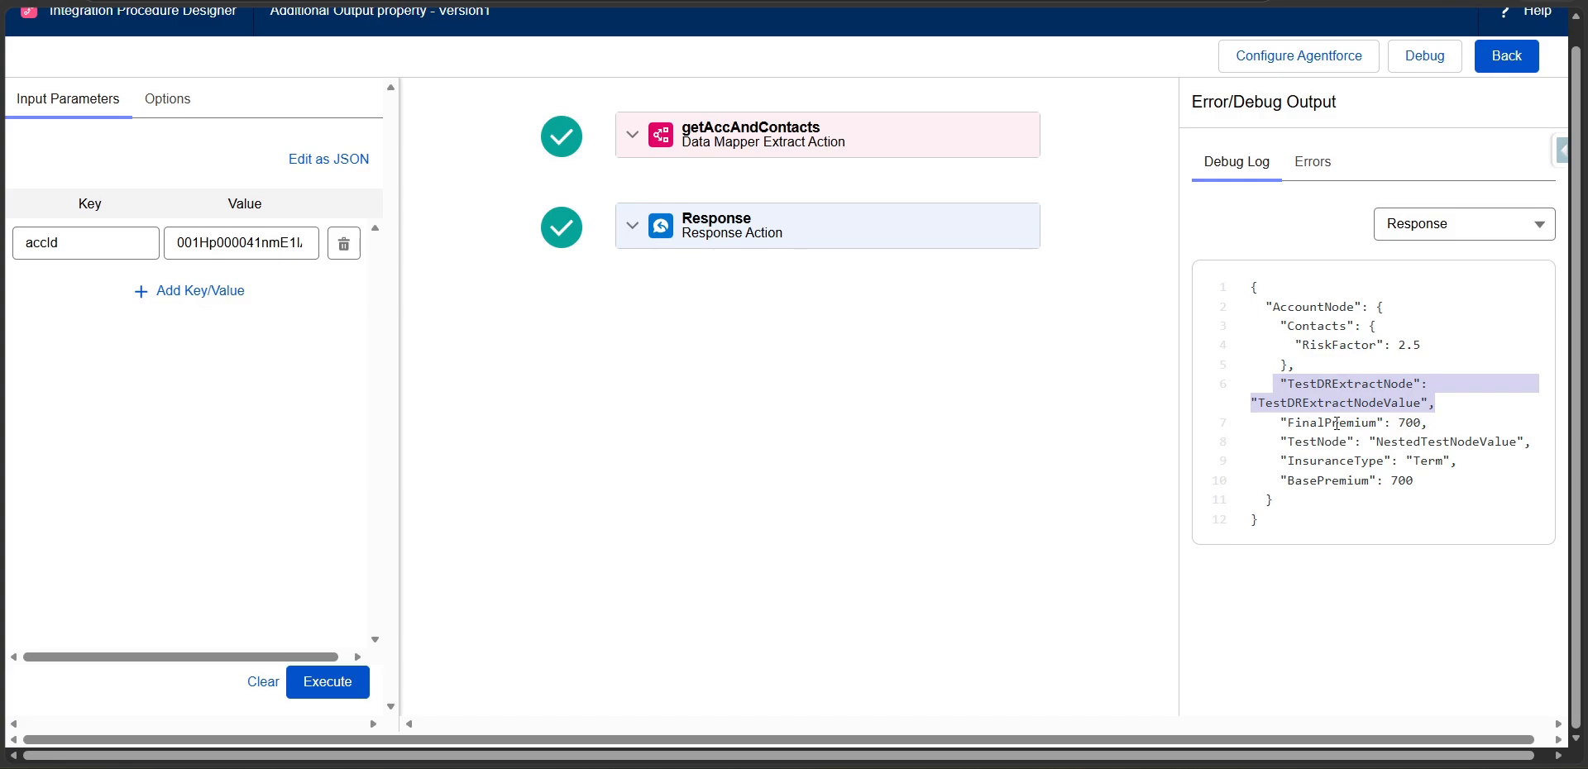
Return to the procedure design and review the Response action's additional output pairs and its Return Only Additional Output option.
click(1506, 55)
click(497, 423)
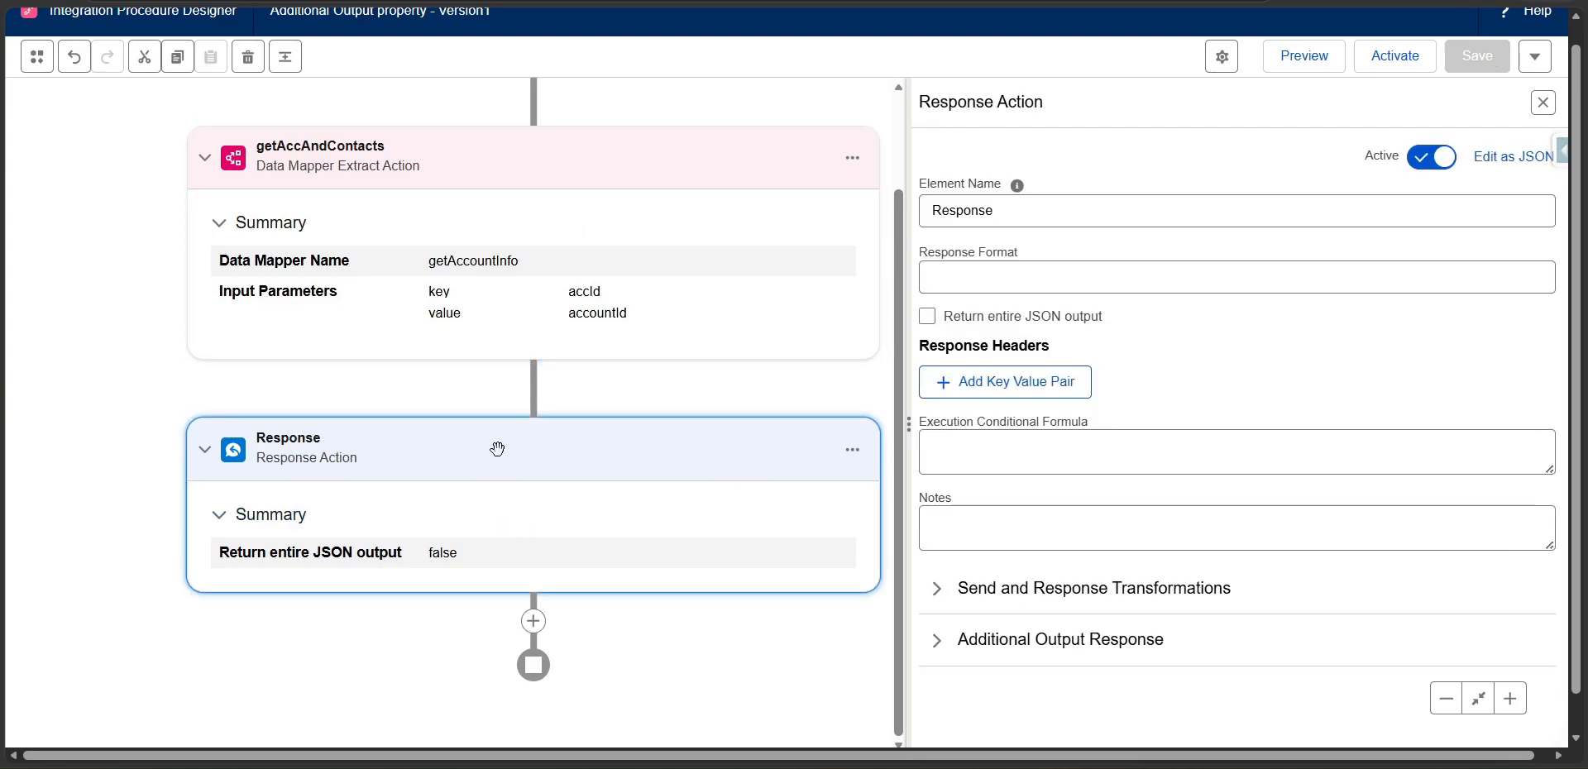
scroll(1010, 560, down, 1)
click(946, 621)
scroll(947, 621, down, 2)
scroll(947, 621, down, 2)
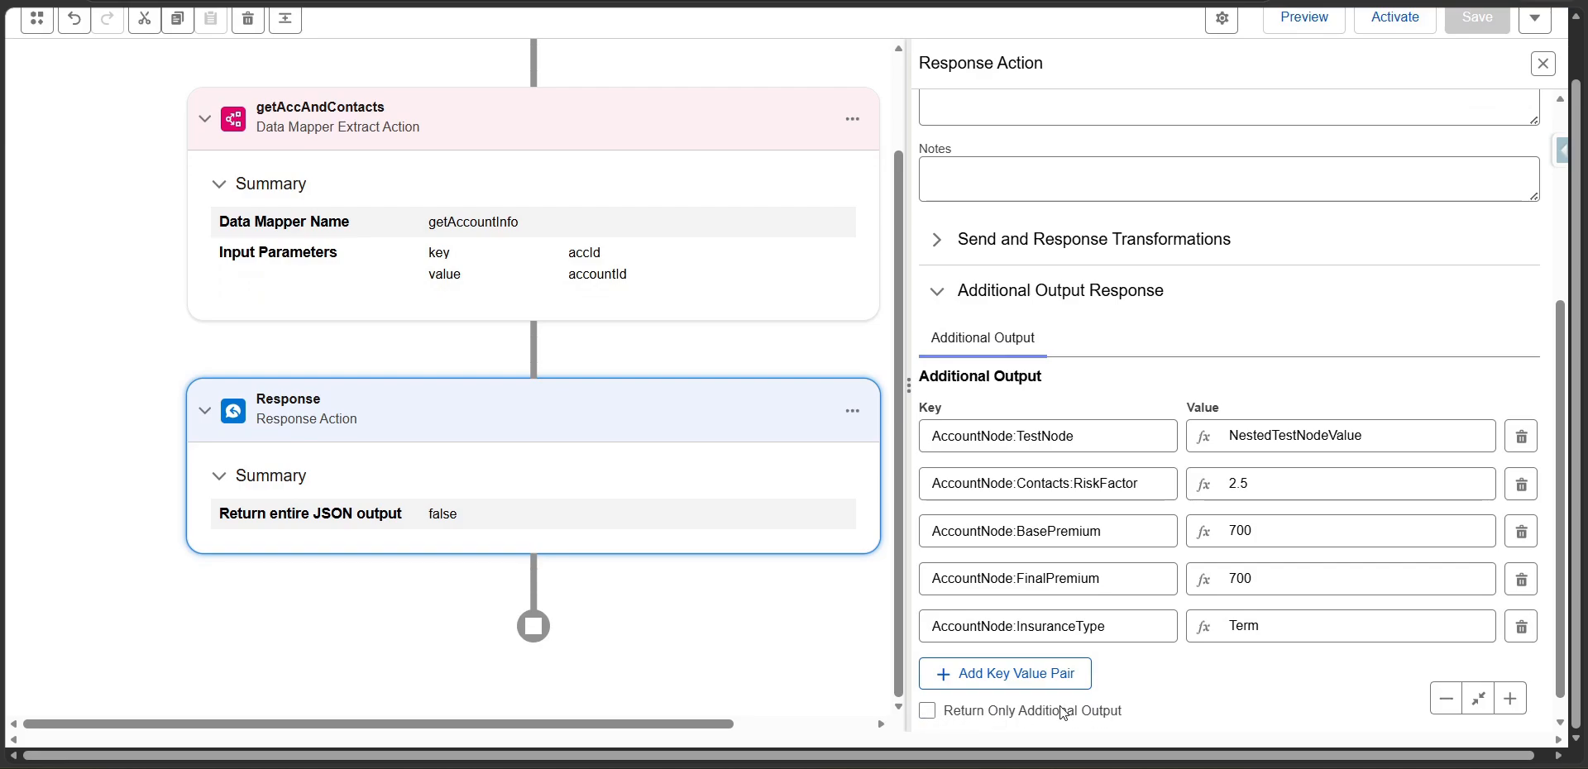
Check the getAccAndContacts action's additional output pair and its Return Only Additional Output option.
click(680, 119)
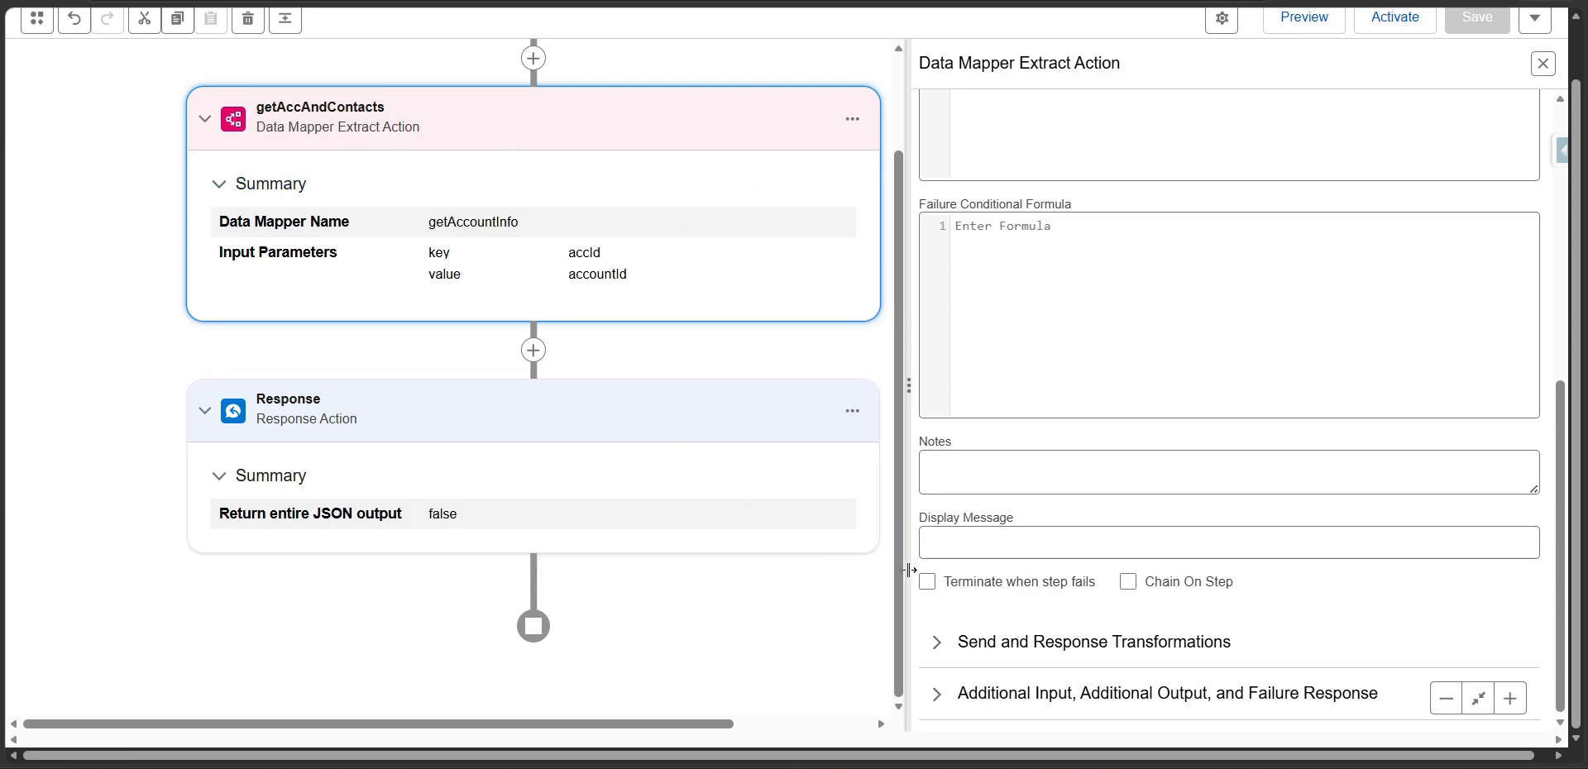
click(940, 693)
scroll(1034, 613, down, 2)
click(1100, 571)
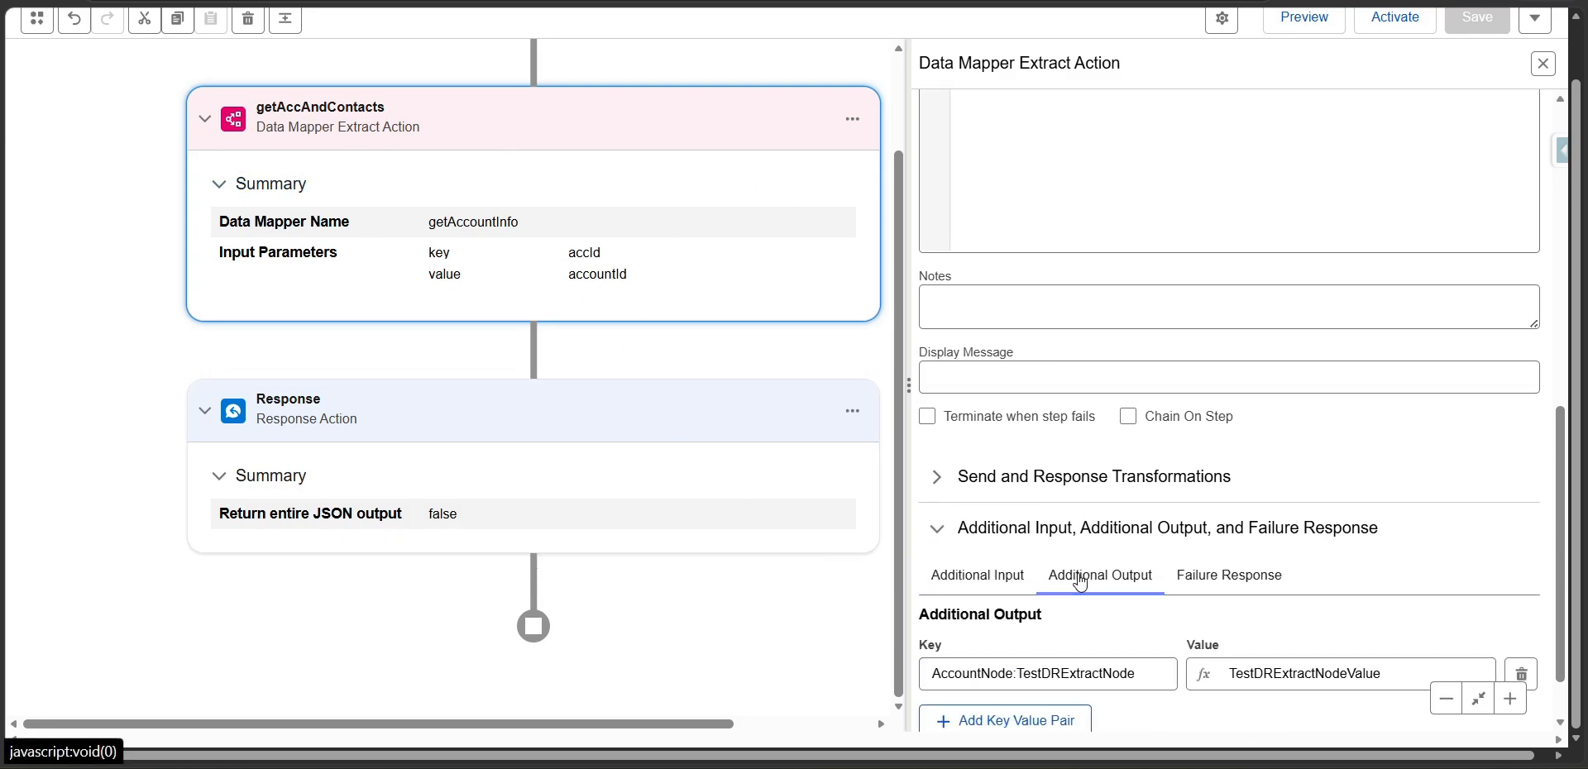
scroll(1034, 629, down, 1)
click(932, 692)
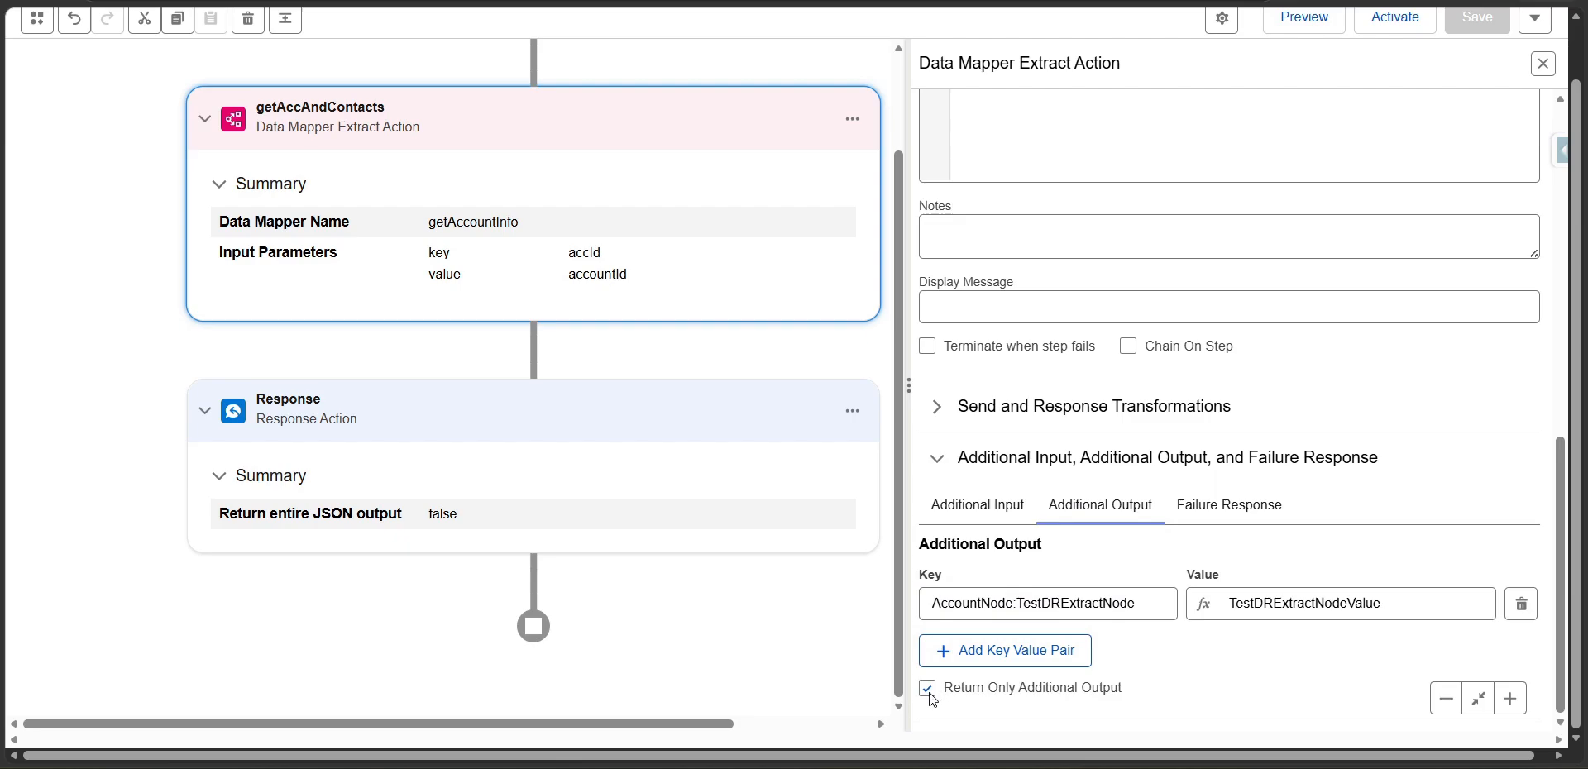